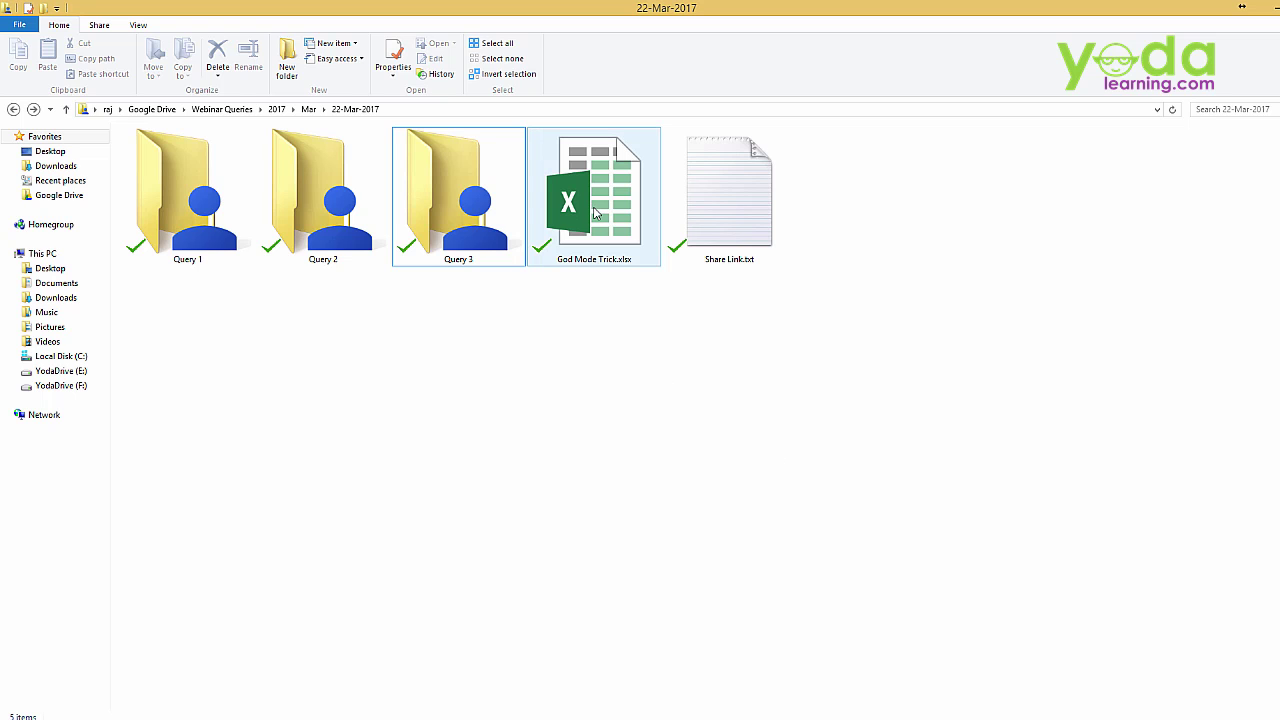
Open God Mode Trick.xlsx in Excel and jump to cell A1 of the employee table
{"action": "left_click", "coordinate": [597, 215]}
{"action": "double_click", "coordinate": [597, 215]}
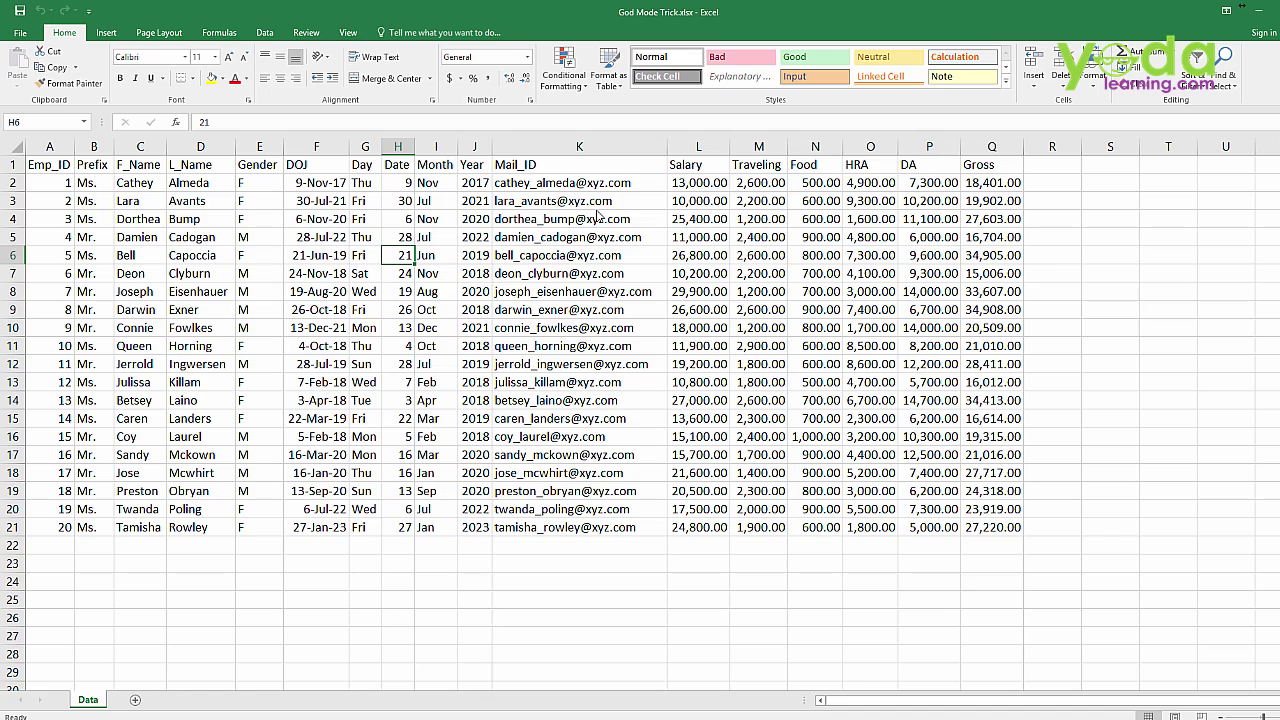
{"action": "key", "text": "ctrl+Home"}
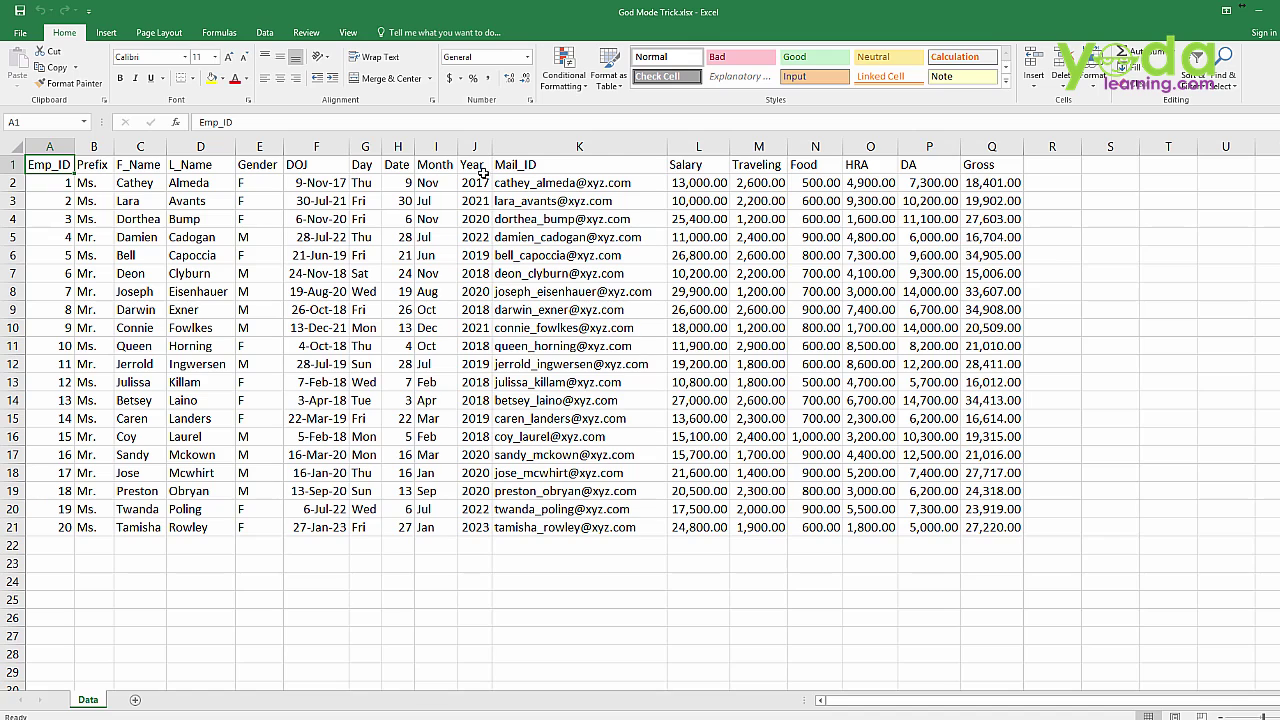
Start Protect Sheet from the Review tab and enter a sheet-protection password
{"action": "left_click", "coordinate": [297, 35]}
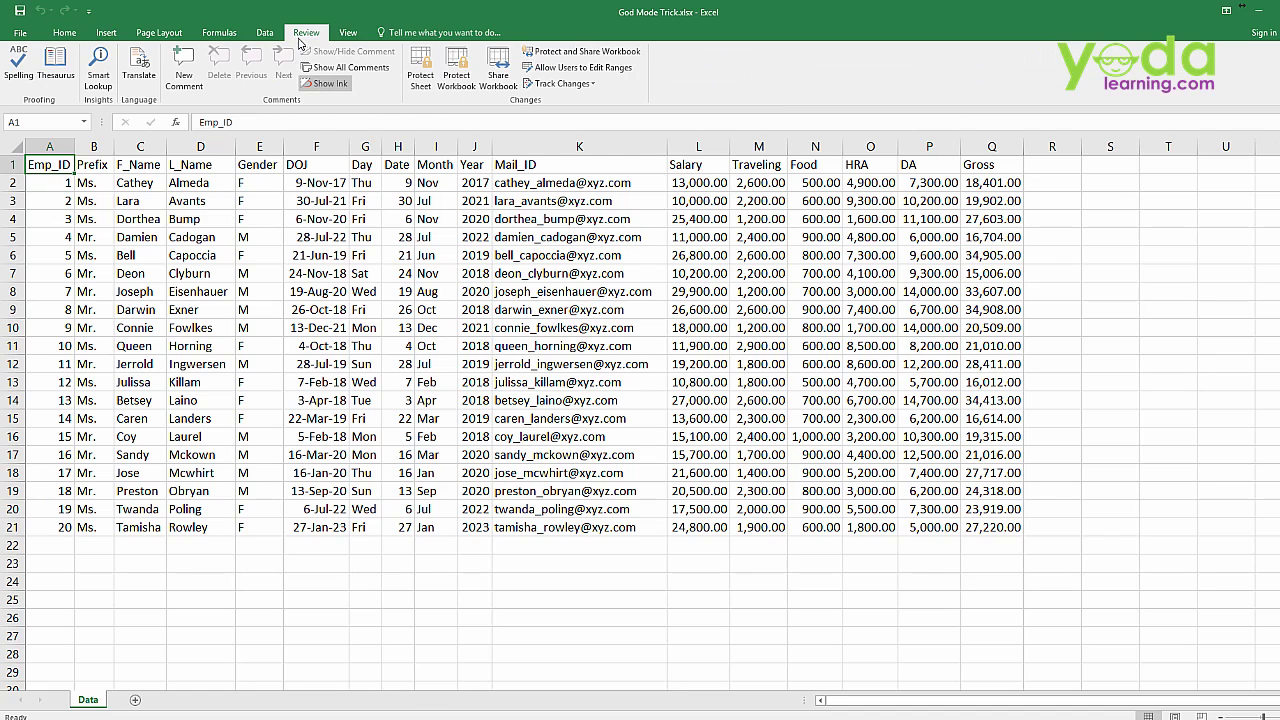
{"action": "left_click", "coordinate": [421, 80]}
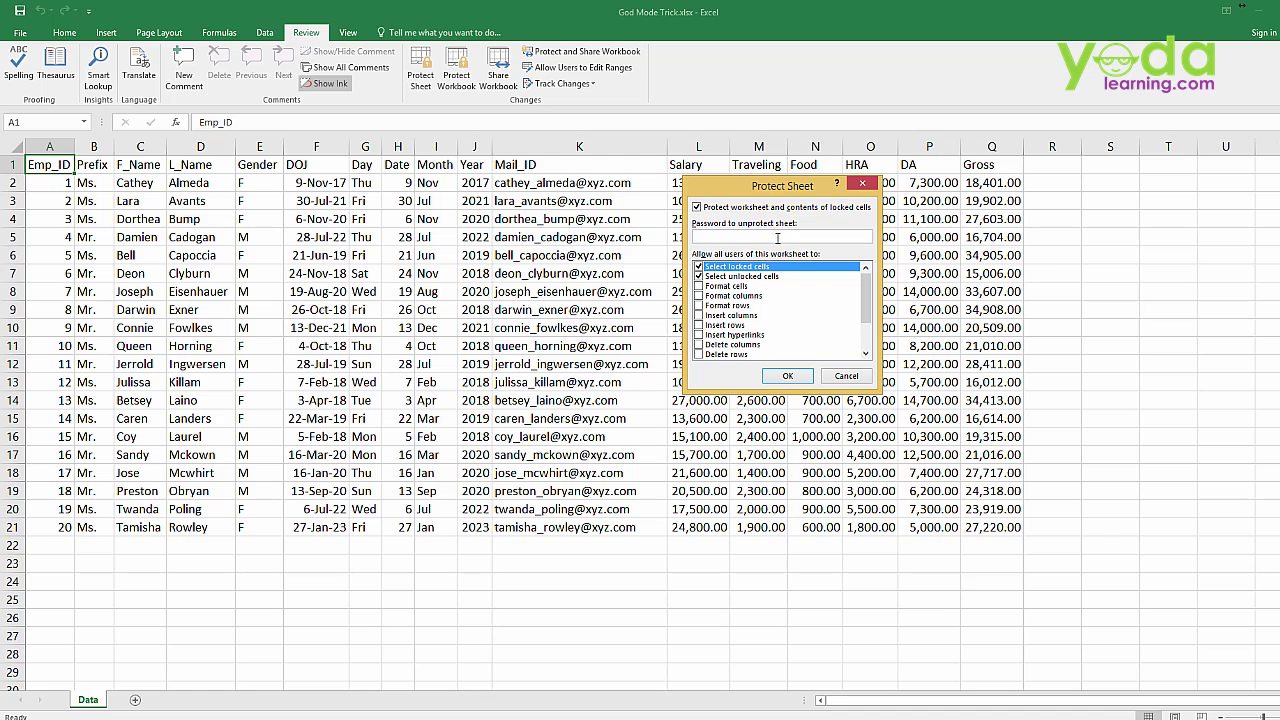
{"action": "type", "text": "123456789012"}
{"action": "key", "text": "Return"}
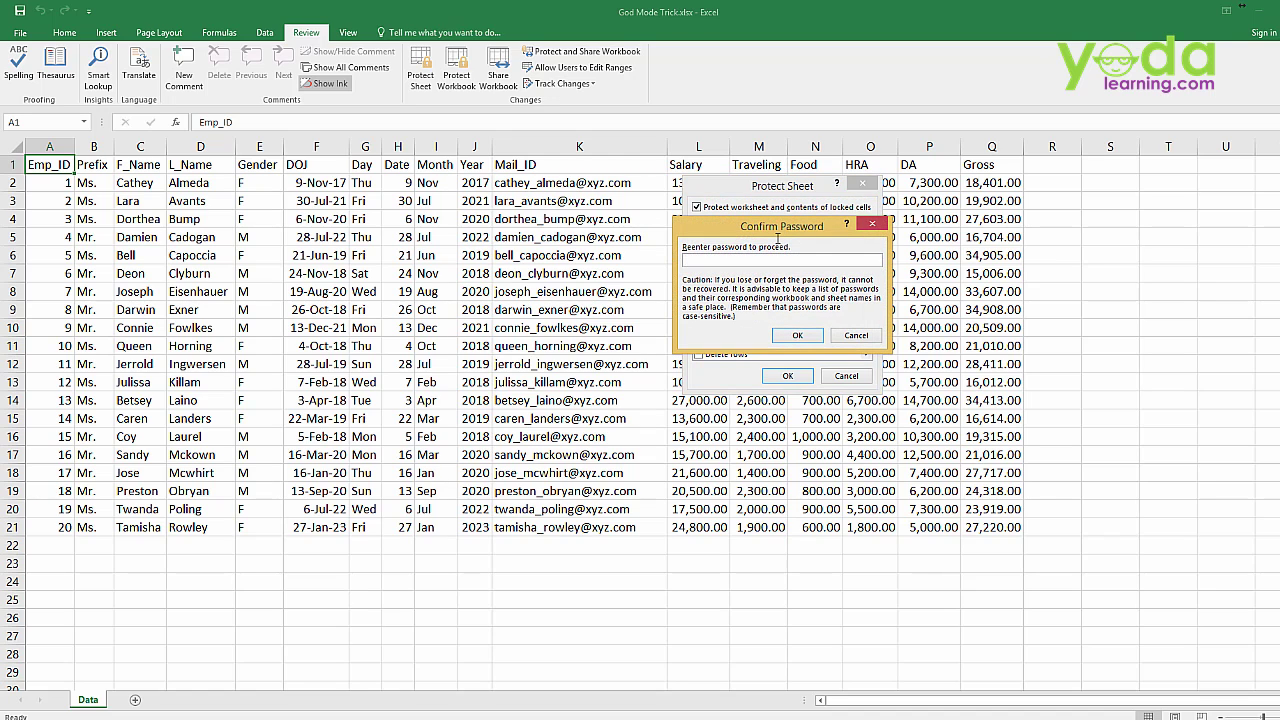
{"action": "type", "text": "123456789012"}
Confirm the password to protect the sheet and verify that deleting I9's value is refused
{"action": "left_click", "coordinate": [810, 336]}
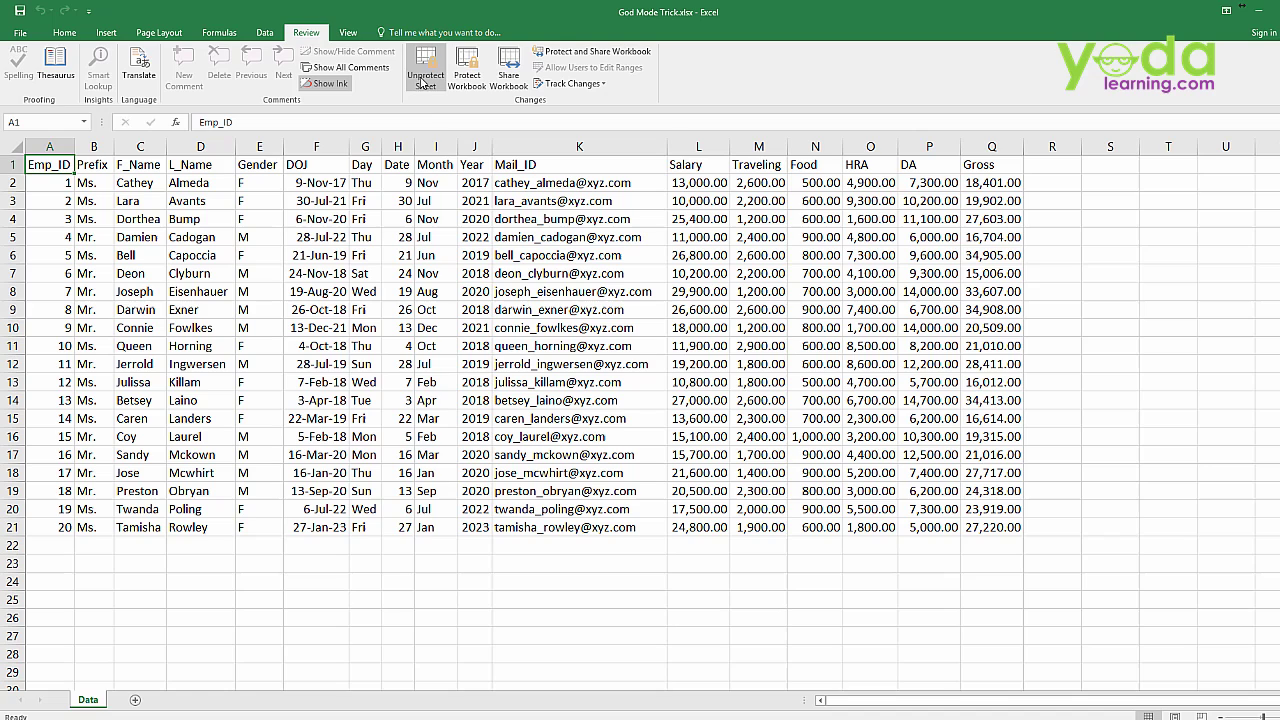
{"action": "left_click", "coordinate": [454, 312]}
{"action": "key", "text": "Delete"}
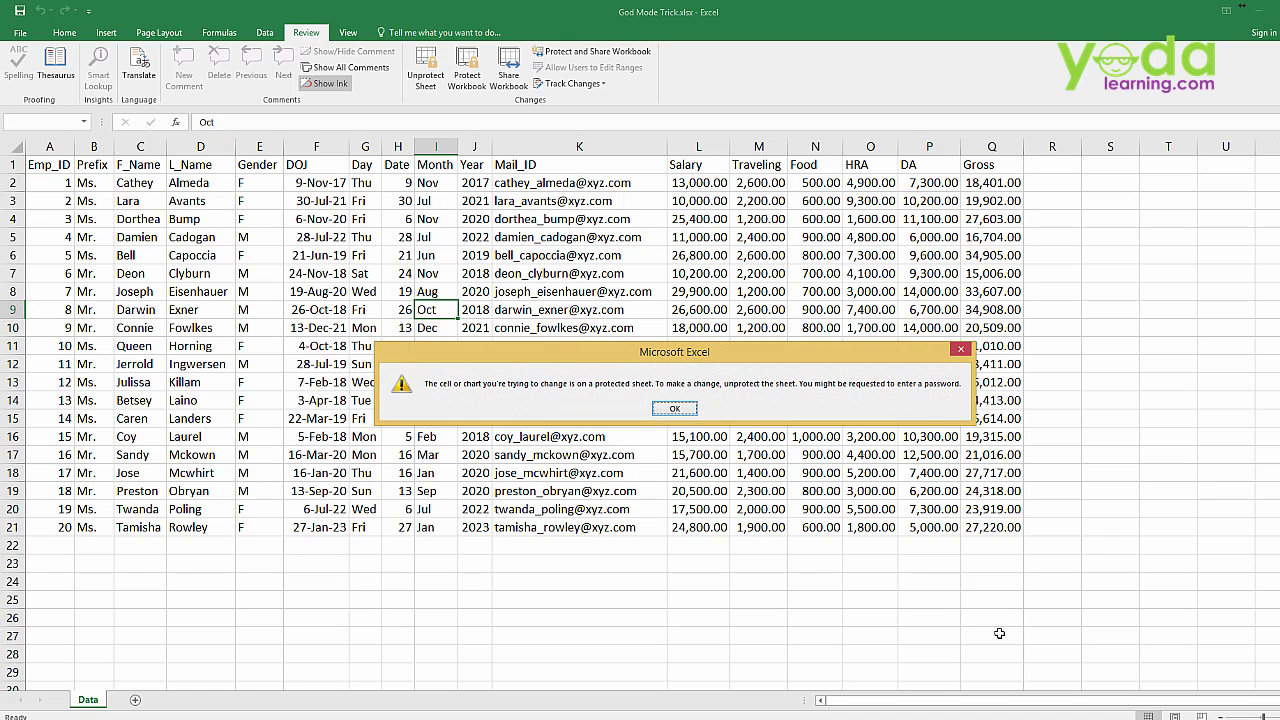
{"action": "key", "text": "Return"}
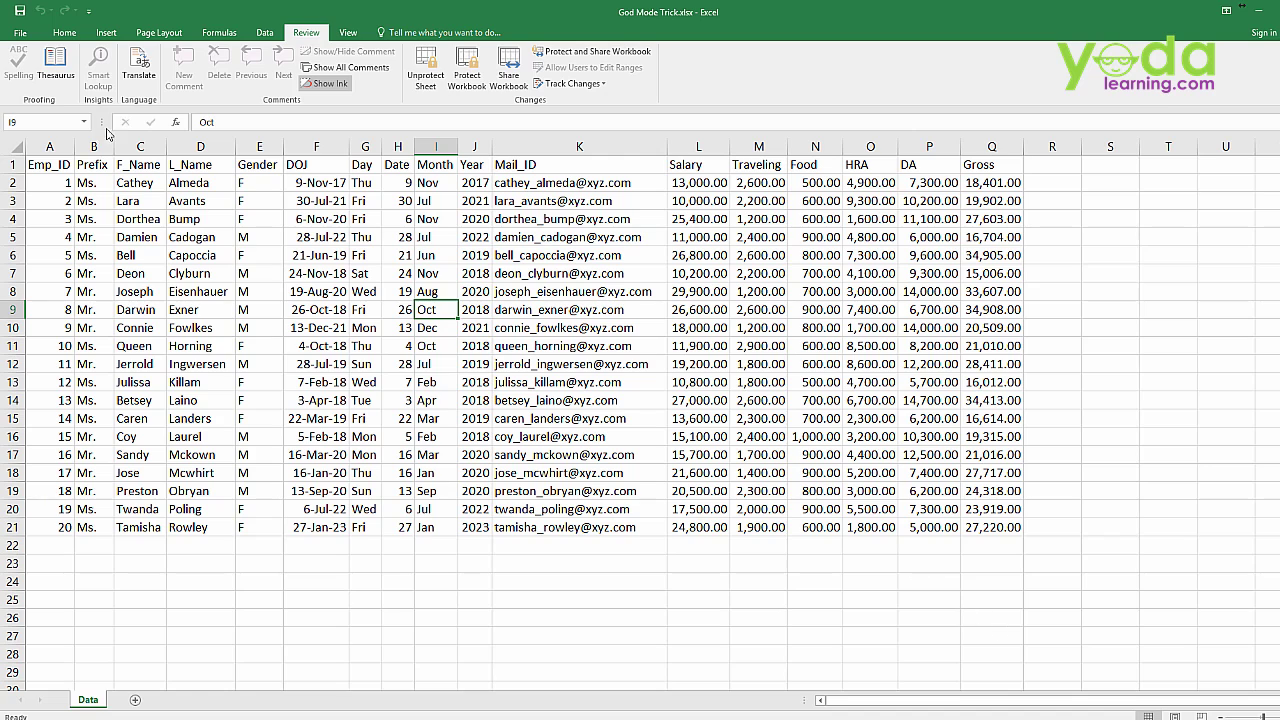
Save the protected workbook and close Excel
{"action": "left_click", "coordinate": [20, 33]}
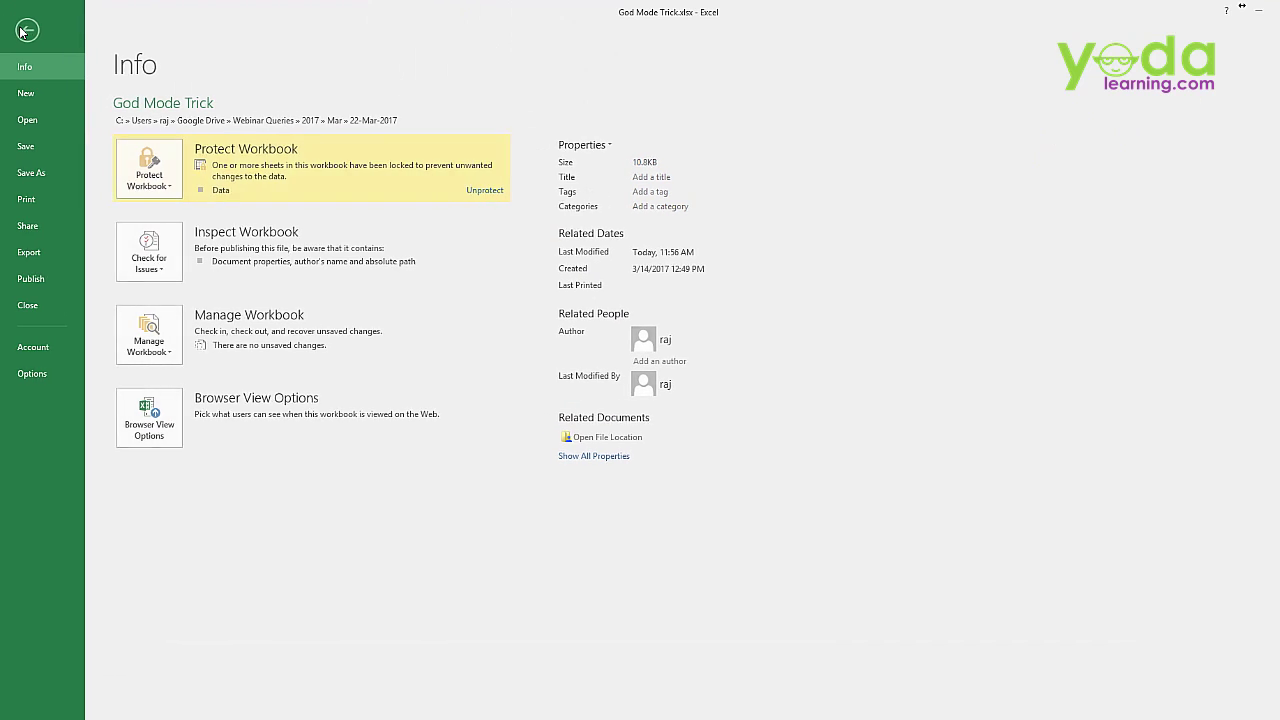
{"action": "left_click", "coordinate": [41, 147]}
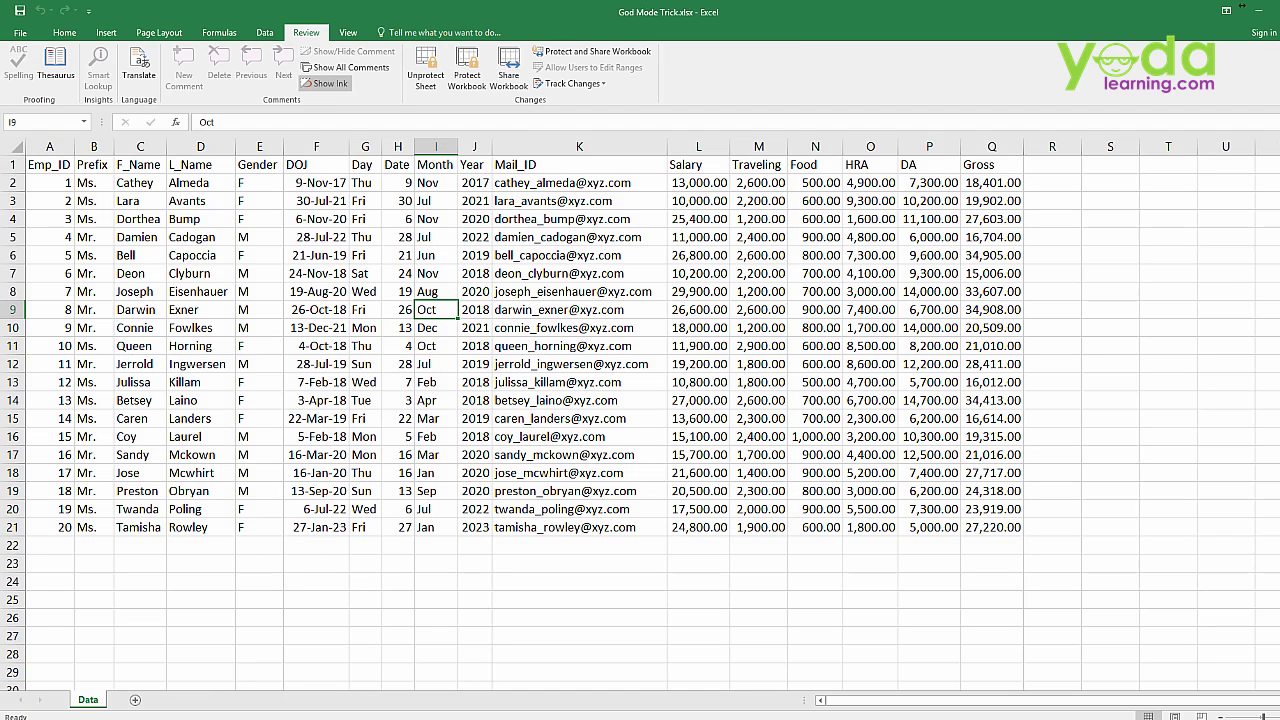
{"action": "key", "text": "alt+F4"}
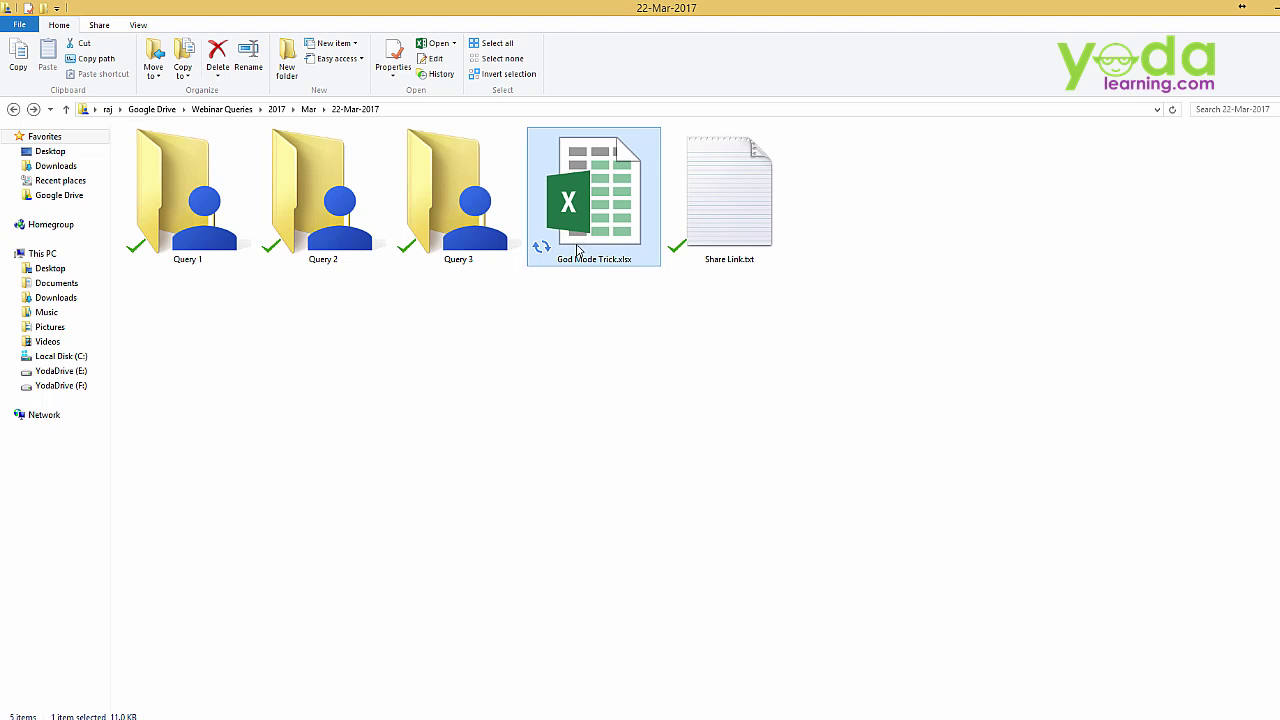
Reopen God Mode Trick.xlsx and confirm that editing cell I9 still triggers the protection warning
{"action": "left_click", "coordinate": [592, 328]}
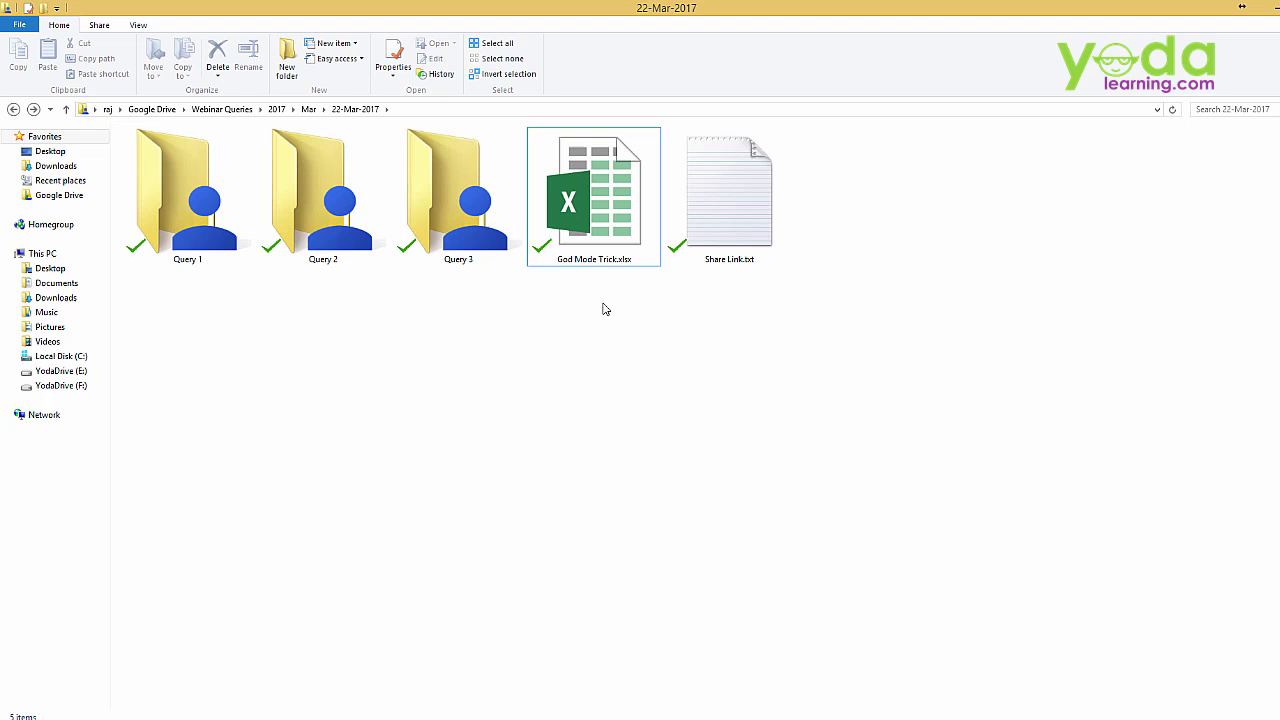
{"action": "double_click", "coordinate": [615, 238]}
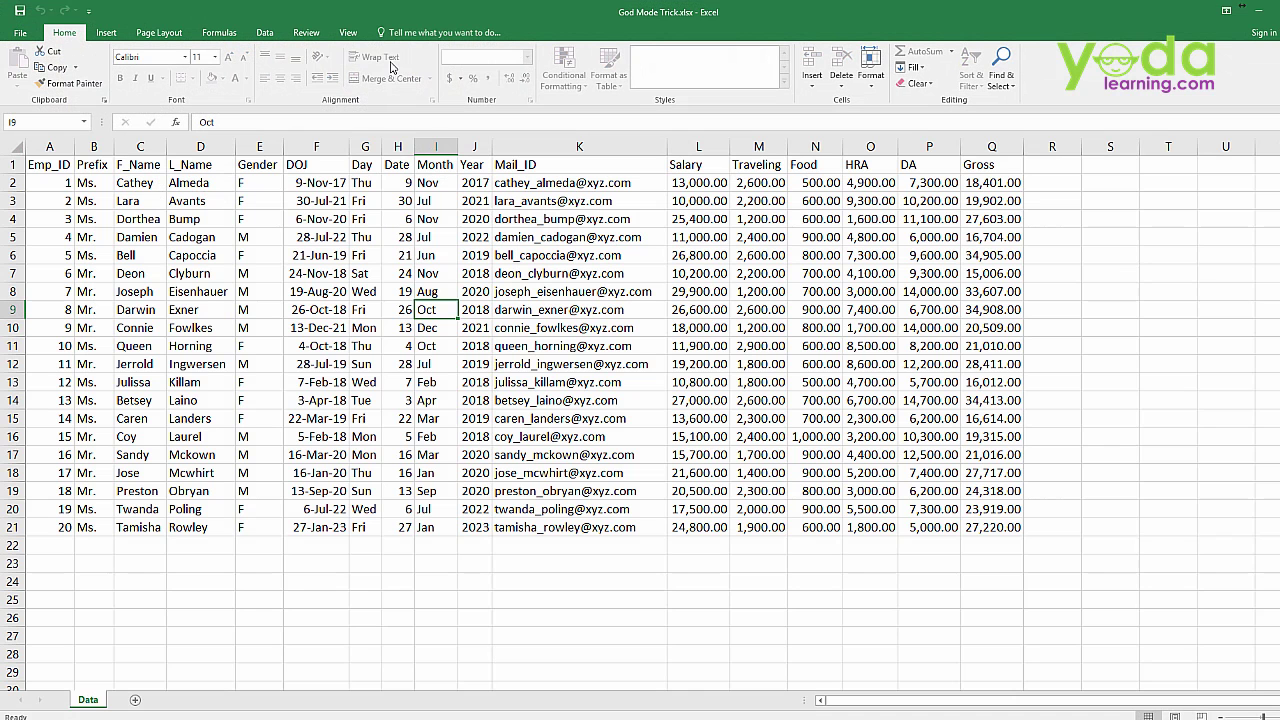
{"action": "double_click", "coordinate": [497, 280]}
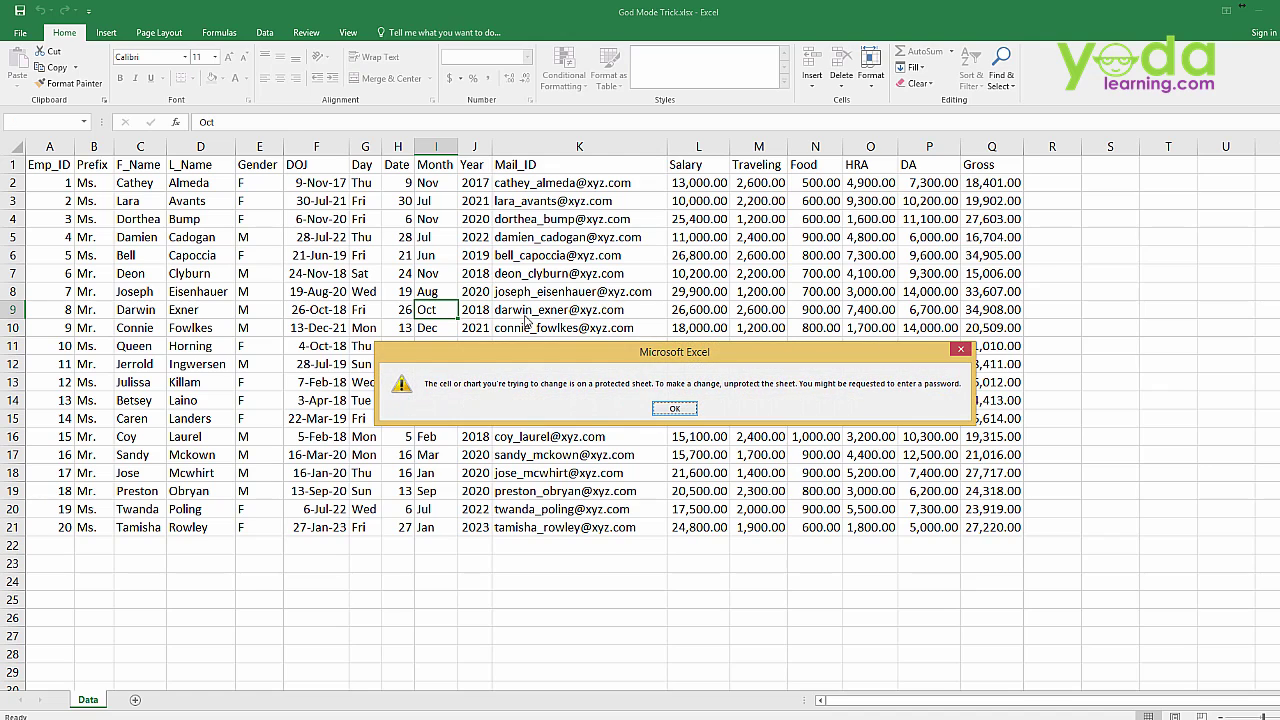
{"action": "left_click", "coordinate": [664, 409]}
{"action": "left_click", "coordinate": [276, 35]}
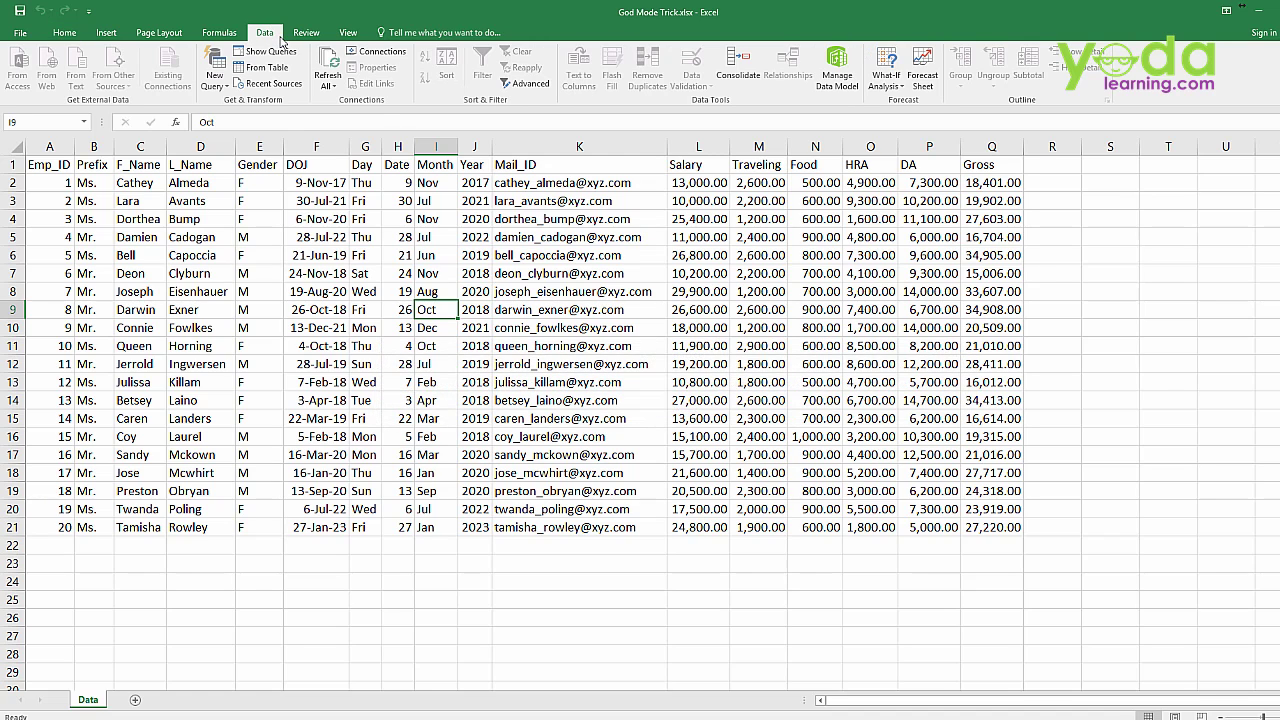
{"action": "left_click", "coordinate": [306, 33]}
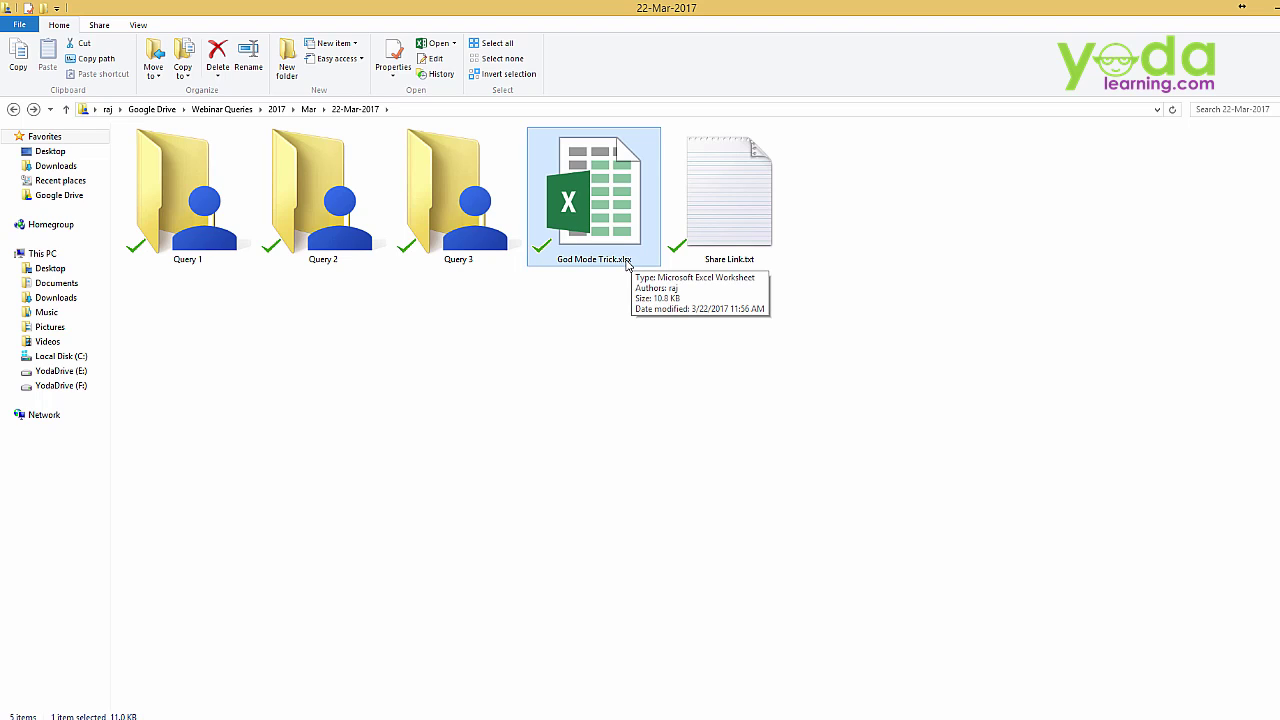
Open File Explorer's Folder Options from the View menu and close it unchanged
{"action": "left_click", "coordinate": [611, 357]}
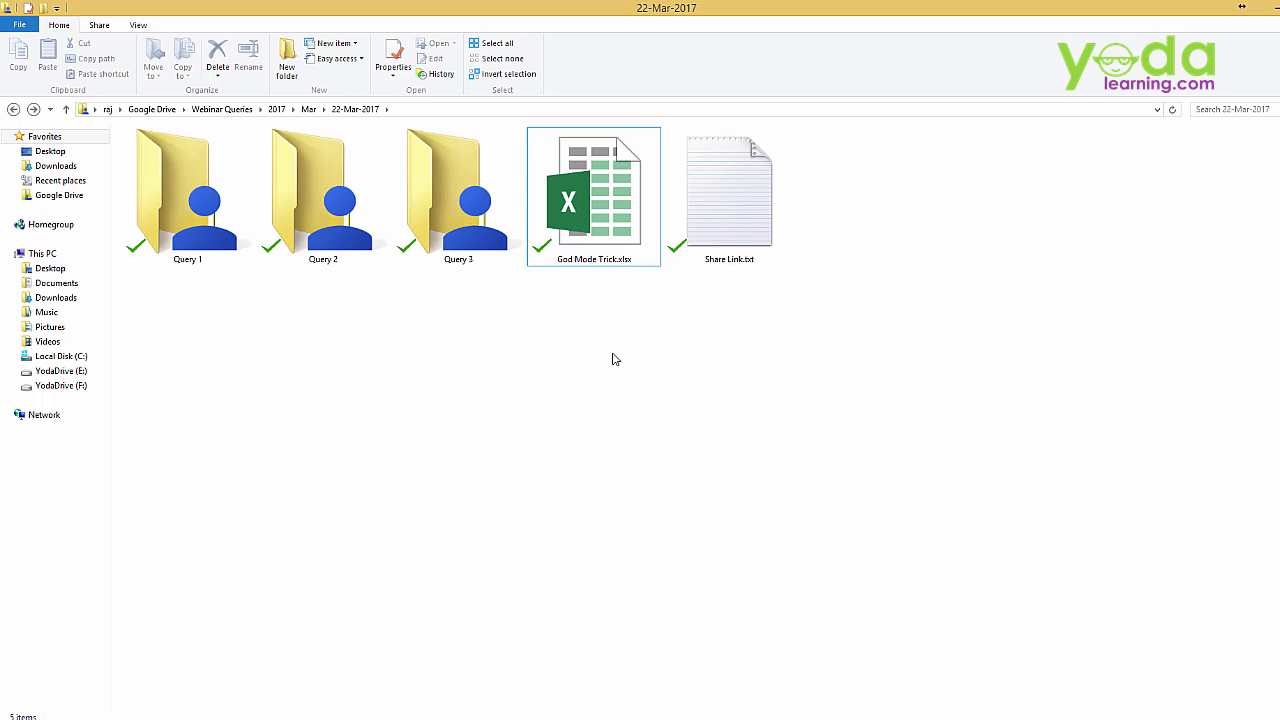
{"action": "left_click", "coordinate": [139, 25]}
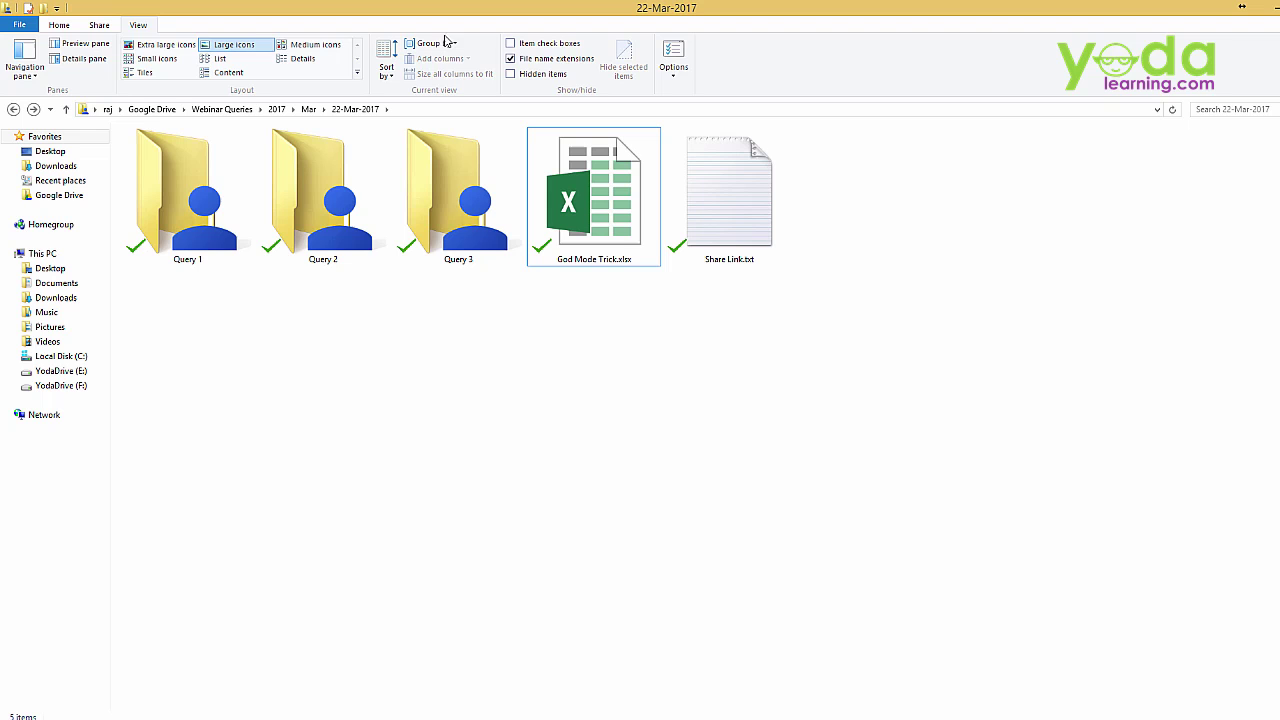
{"action": "left_click", "coordinate": [677, 49]}
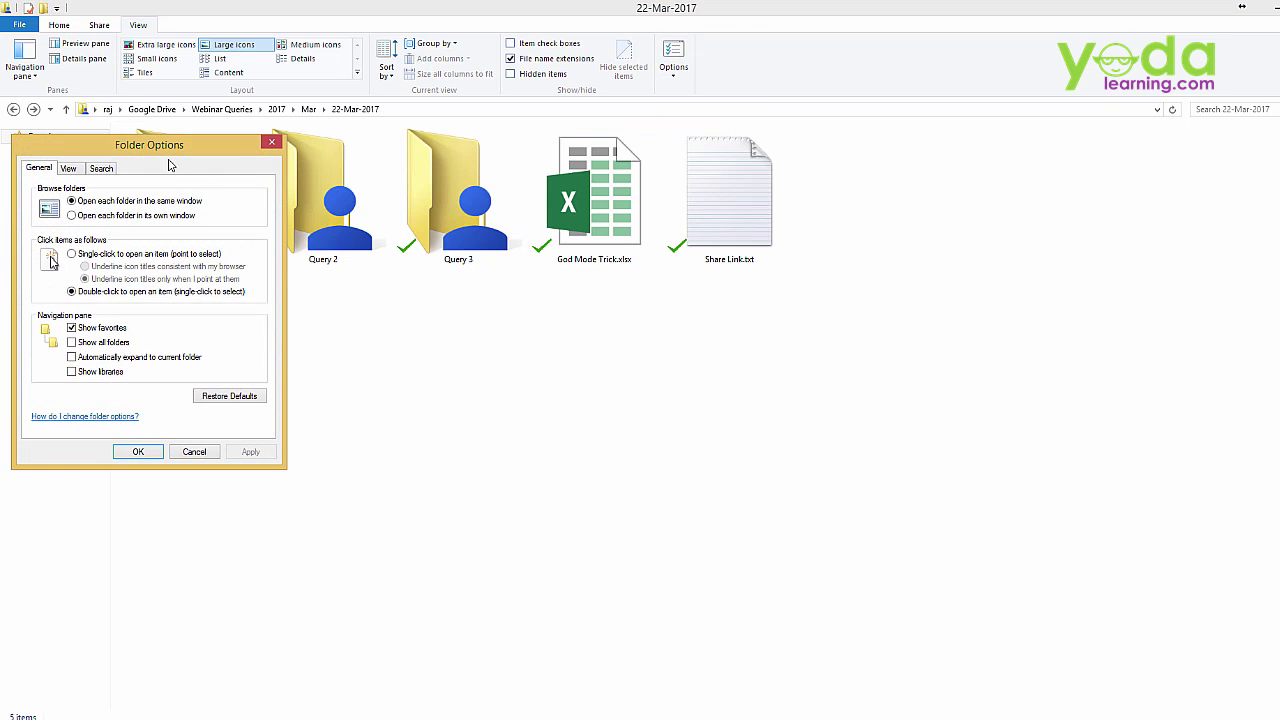
{"action": "left_click_drag", "start_coordinate": [194, 142], "coordinate": [483, 141]}
{"action": "left_click", "coordinate": [483, 141]}
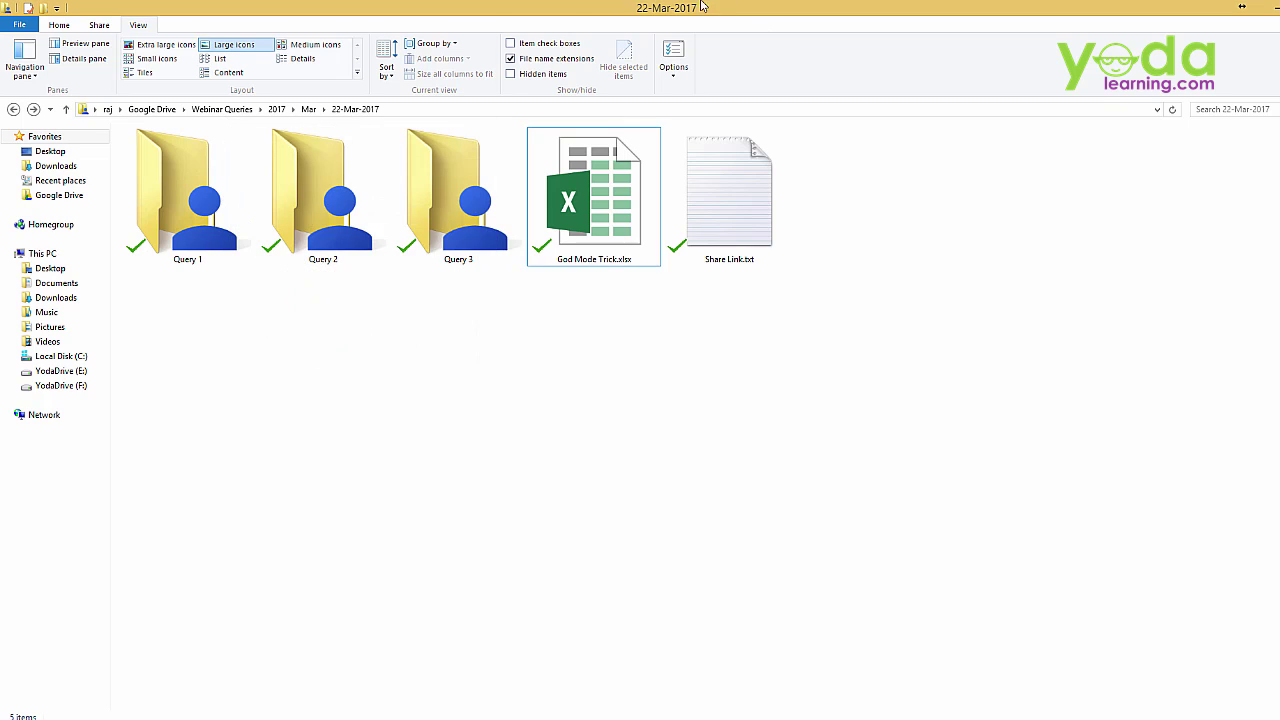
Open the Windows Win+X system tools menu from the Start button
{"action": "left_click", "coordinate": [640, 206]}
{"action": "left_click", "coordinate": [211, 500]}
{"action": "right_click", "coordinate": [2, 718]}
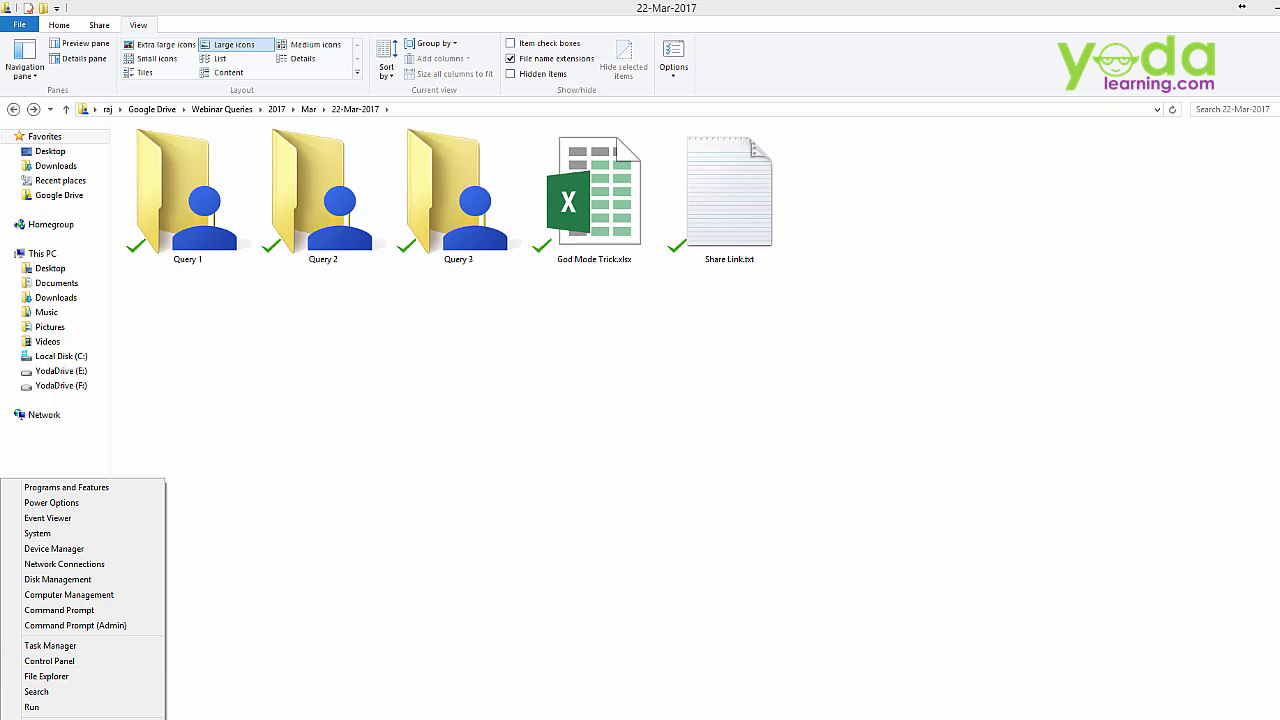
Open Control Panel and set View by to Large icons to list All Control Panel Items
{"action": "left_click", "coordinate": [50, 662]}
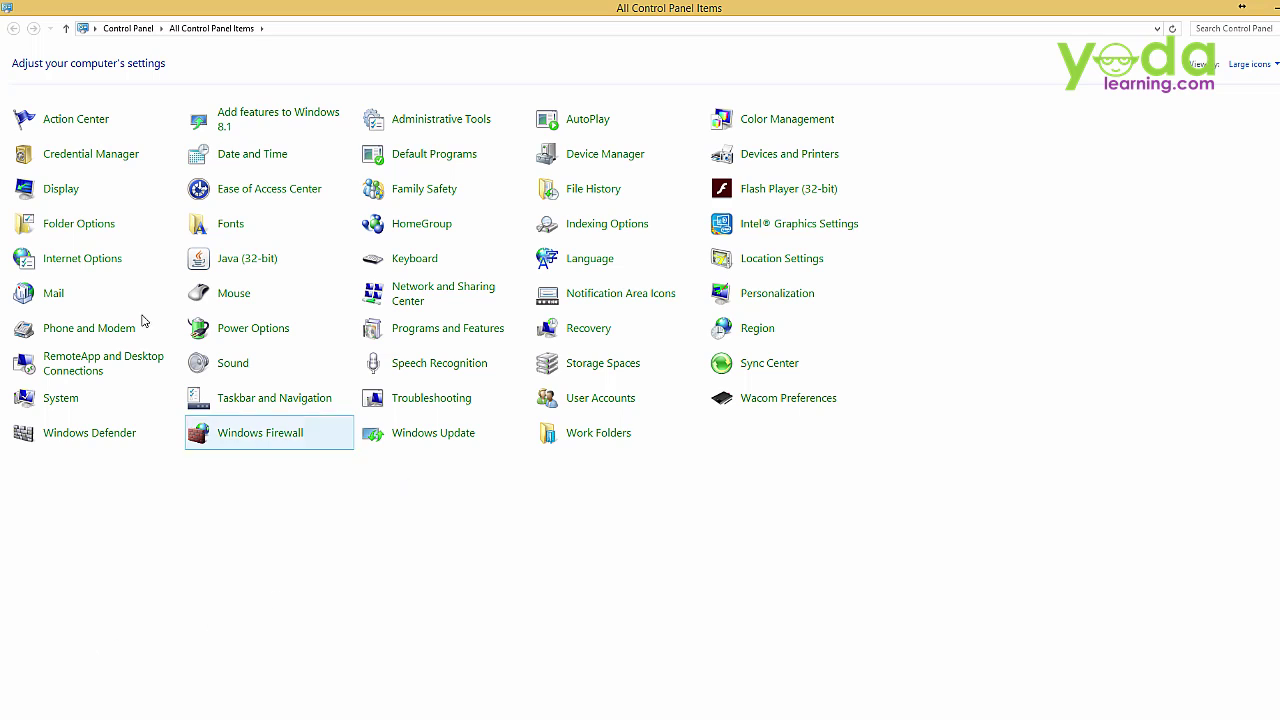
{"action": "left_click", "coordinate": [1272, 66]}
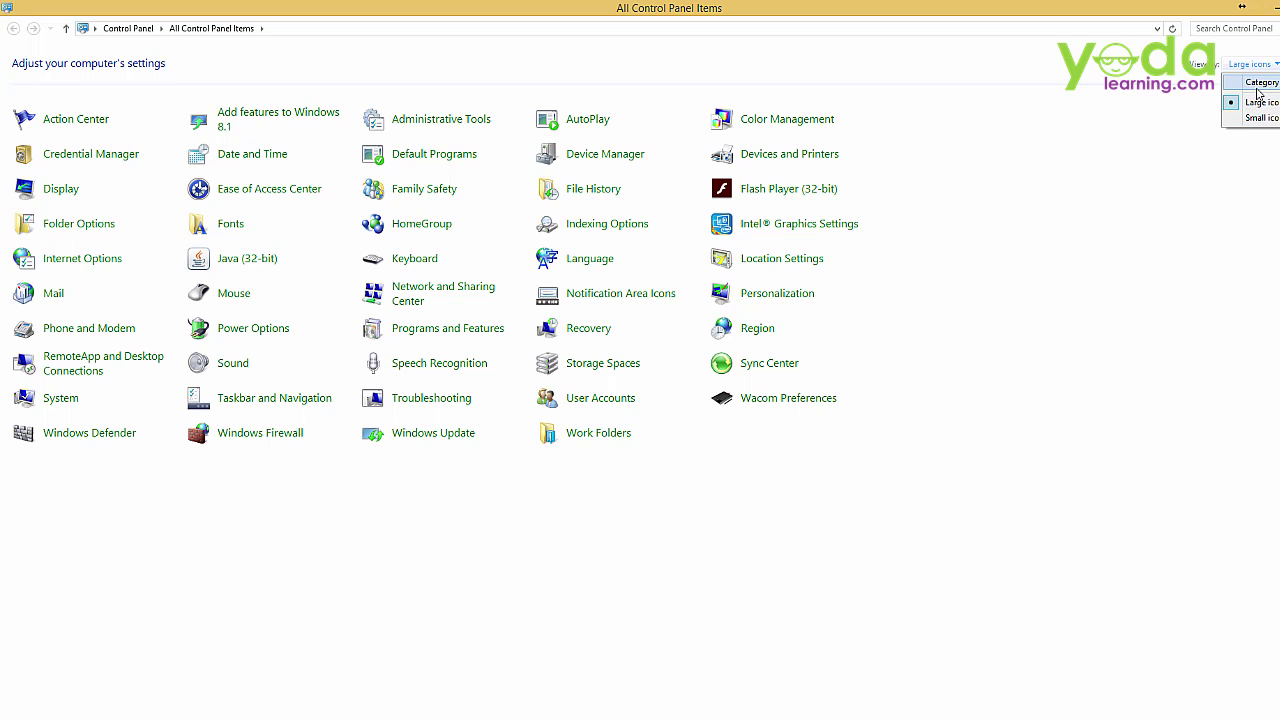
{"action": "left_click", "coordinate": [1265, 86]}
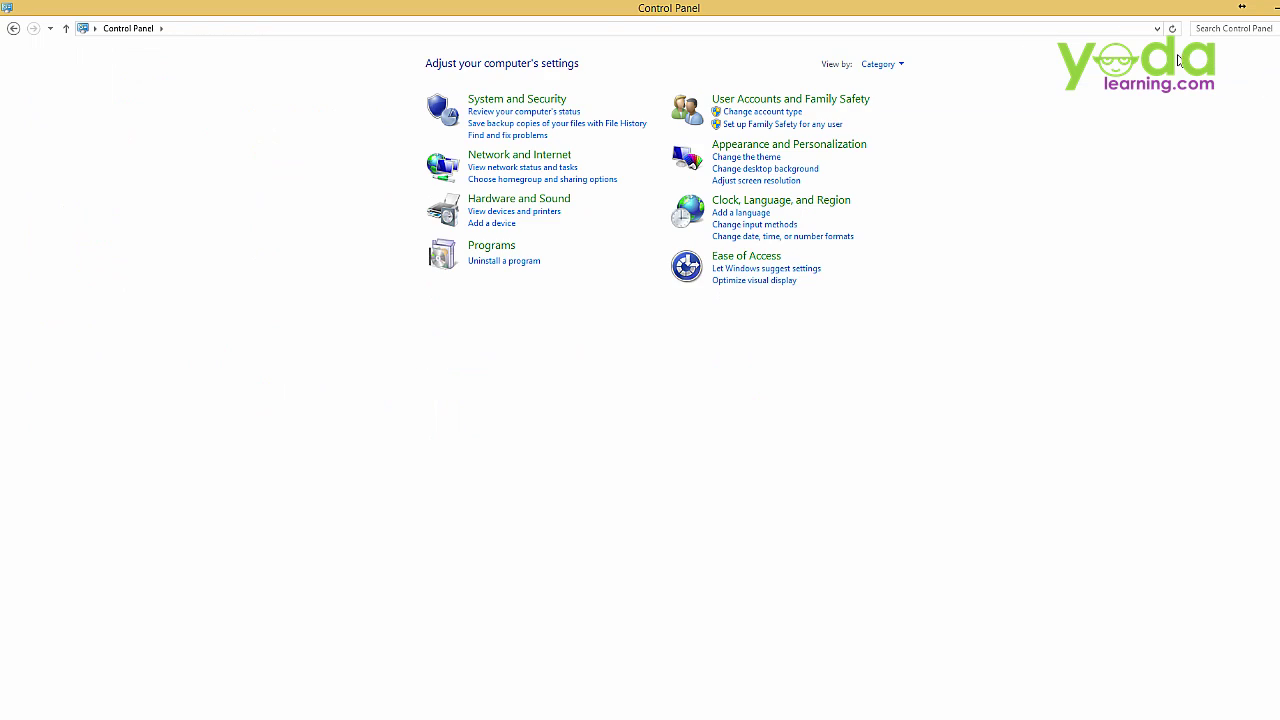
{"action": "left_click", "coordinate": [884, 64]}
{"action": "left_click", "coordinate": [900, 103]}
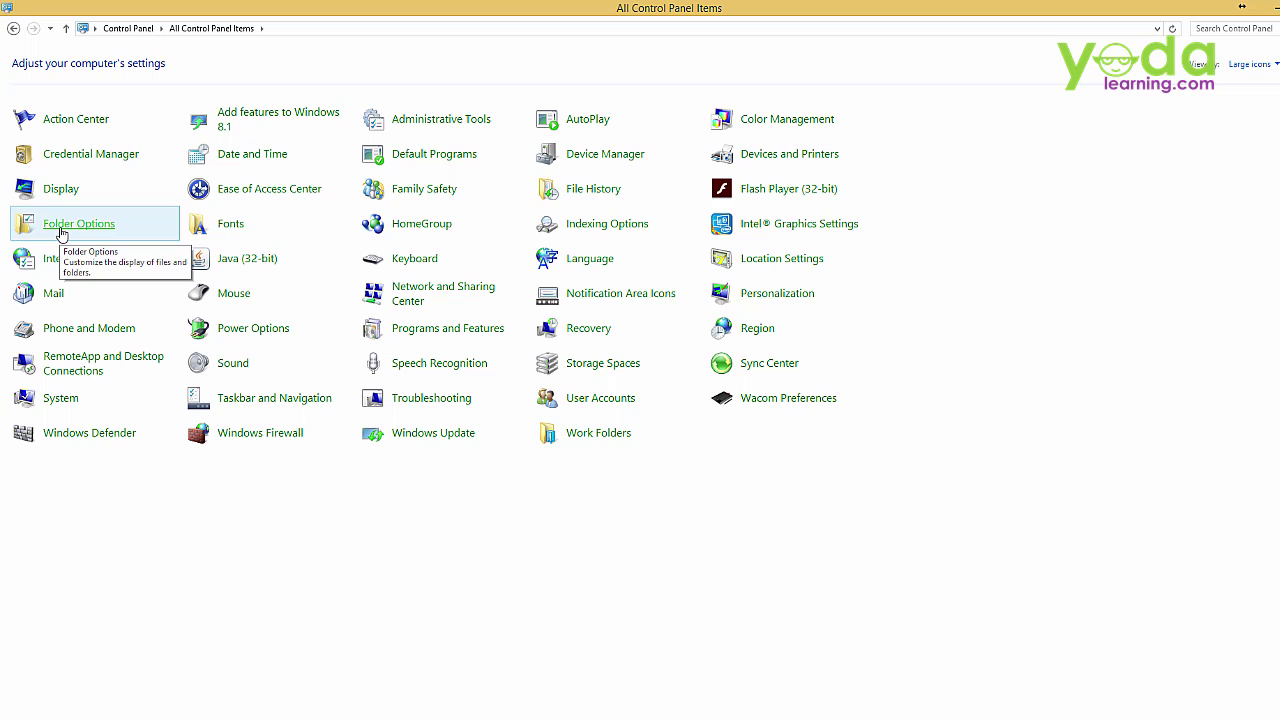
In Folder Options' View tab, uncheck 'Hide extensions for known file types' and apply with OK
{"action": "left_click", "coordinate": [62, 232]}
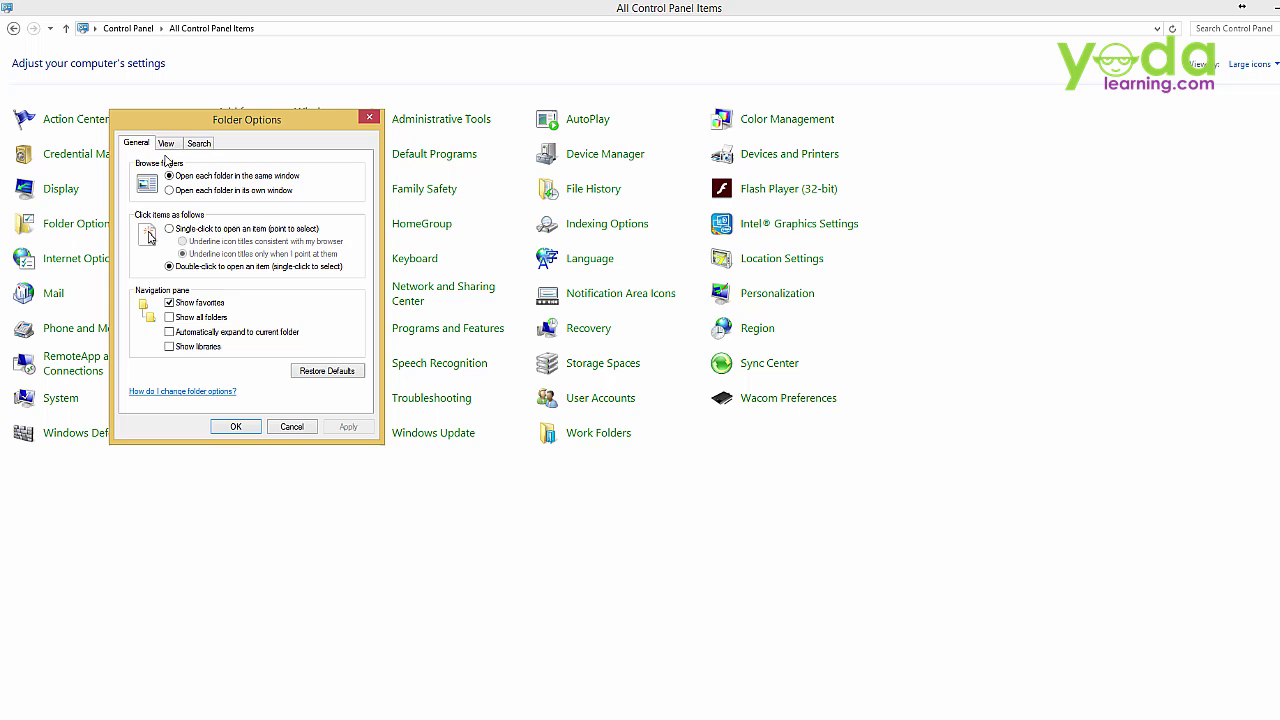
{"action": "left_click", "coordinate": [166, 144]}
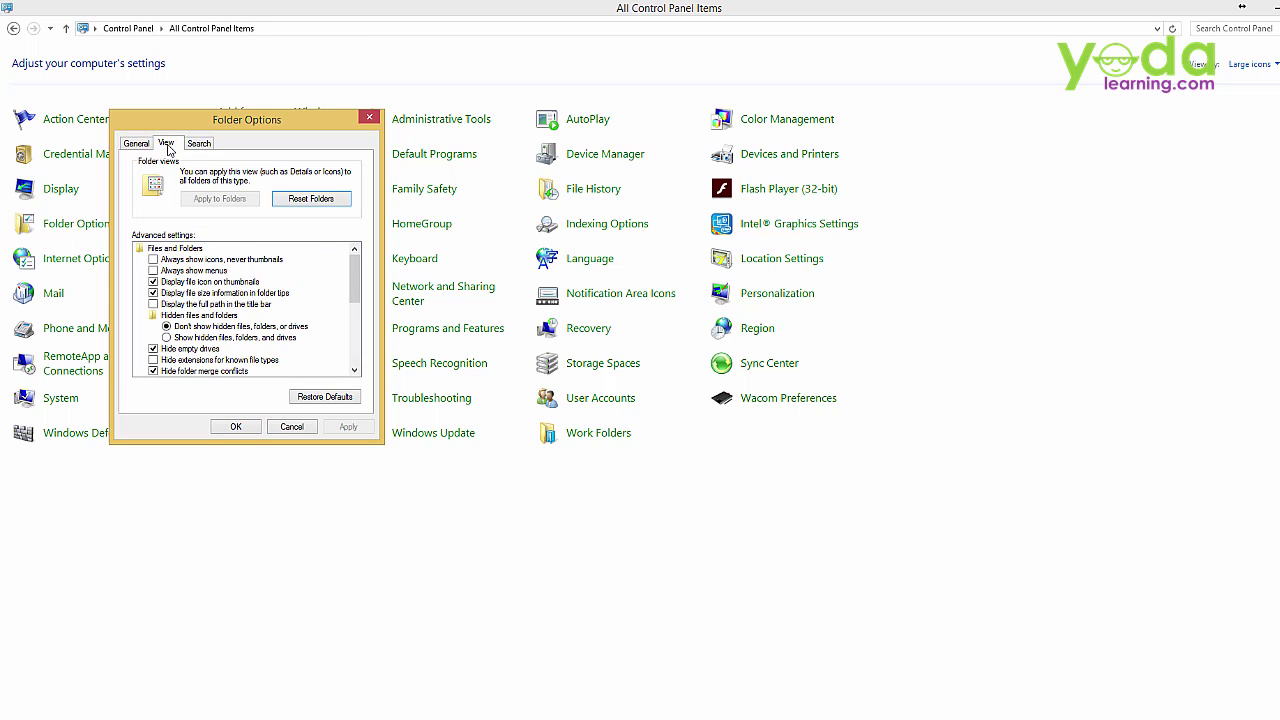
{"action": "left_click", "coordinate": [160, 360]}
{"action": "left_click", "coordinate": [153, 360]}
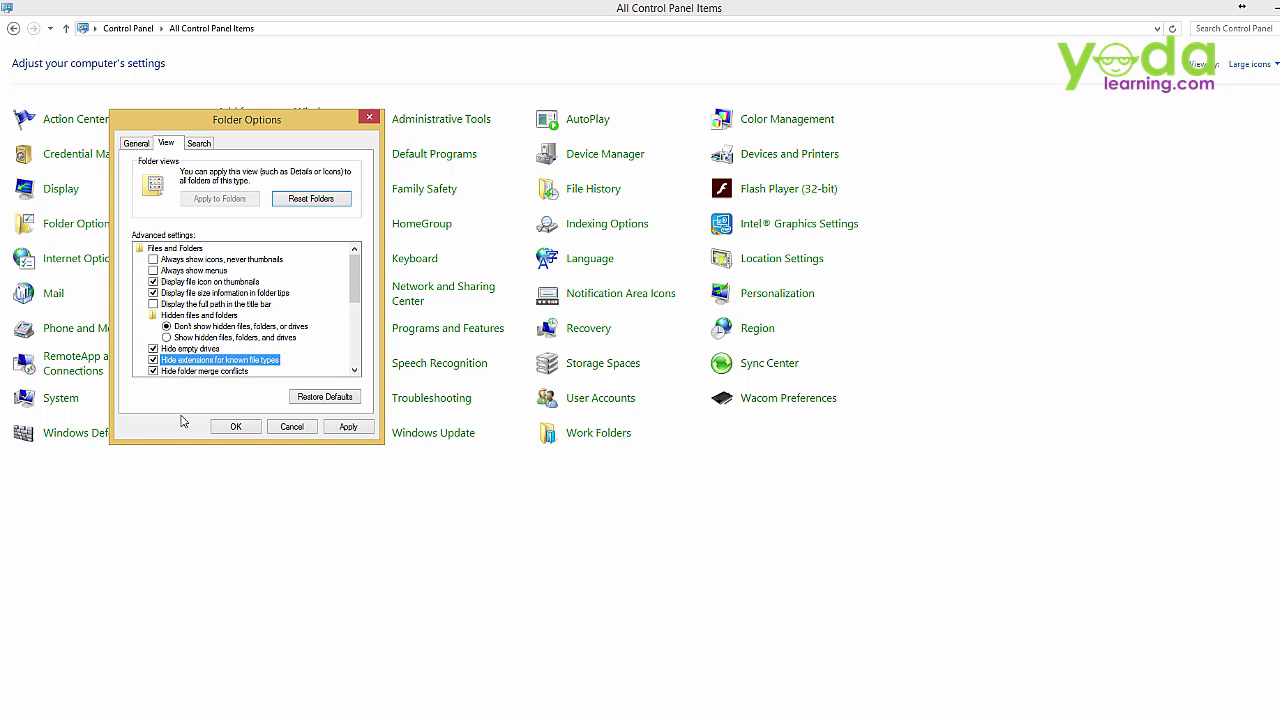
{"action": "left_click", "coordinate": [153, 362]}
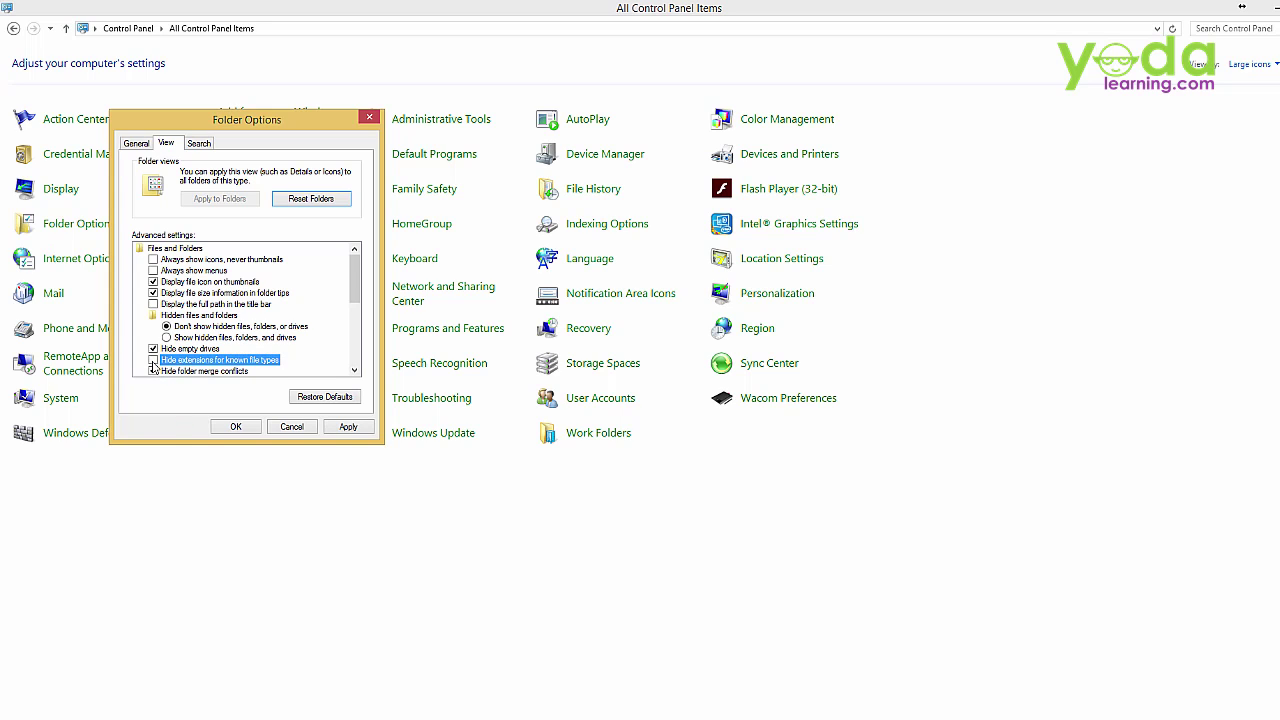
{"action": "left_click", "coordinate": [233, 427]}
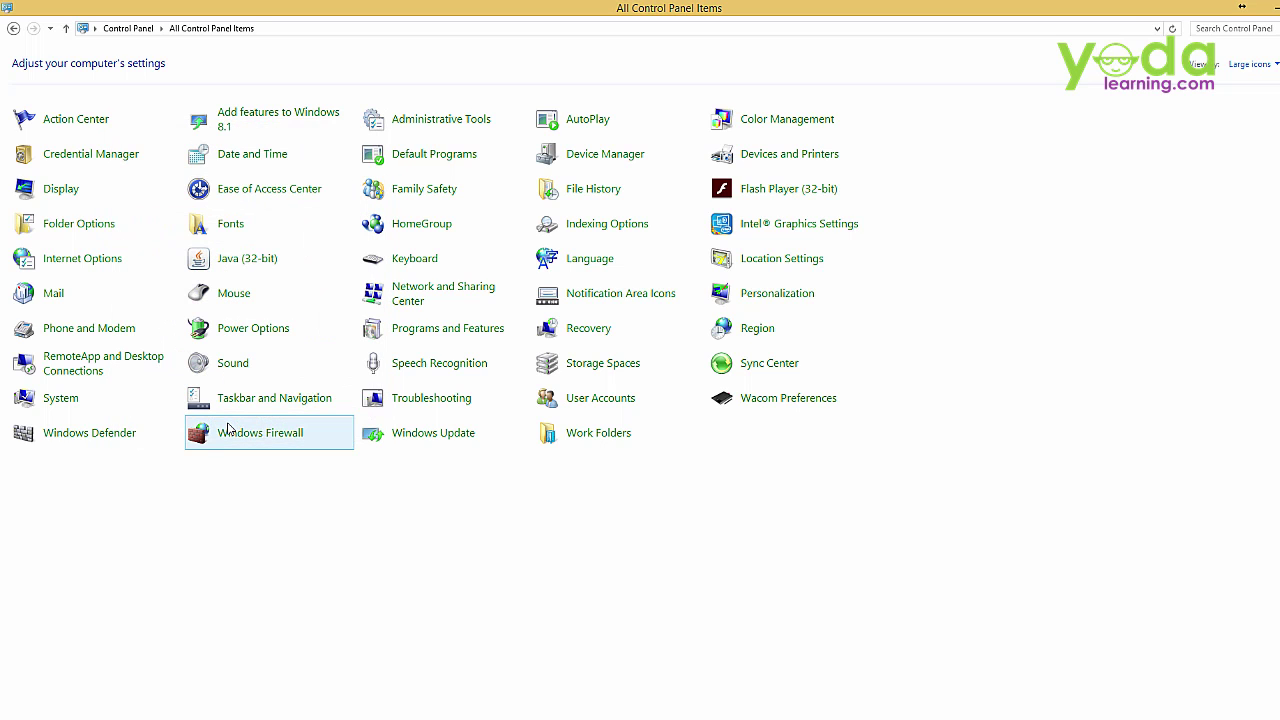
Close Control Panel and select God Mode Trick.xlsx in the 22-Mar-2017 folder
{"action": "left_click", "coordinate": [1272, 7]}
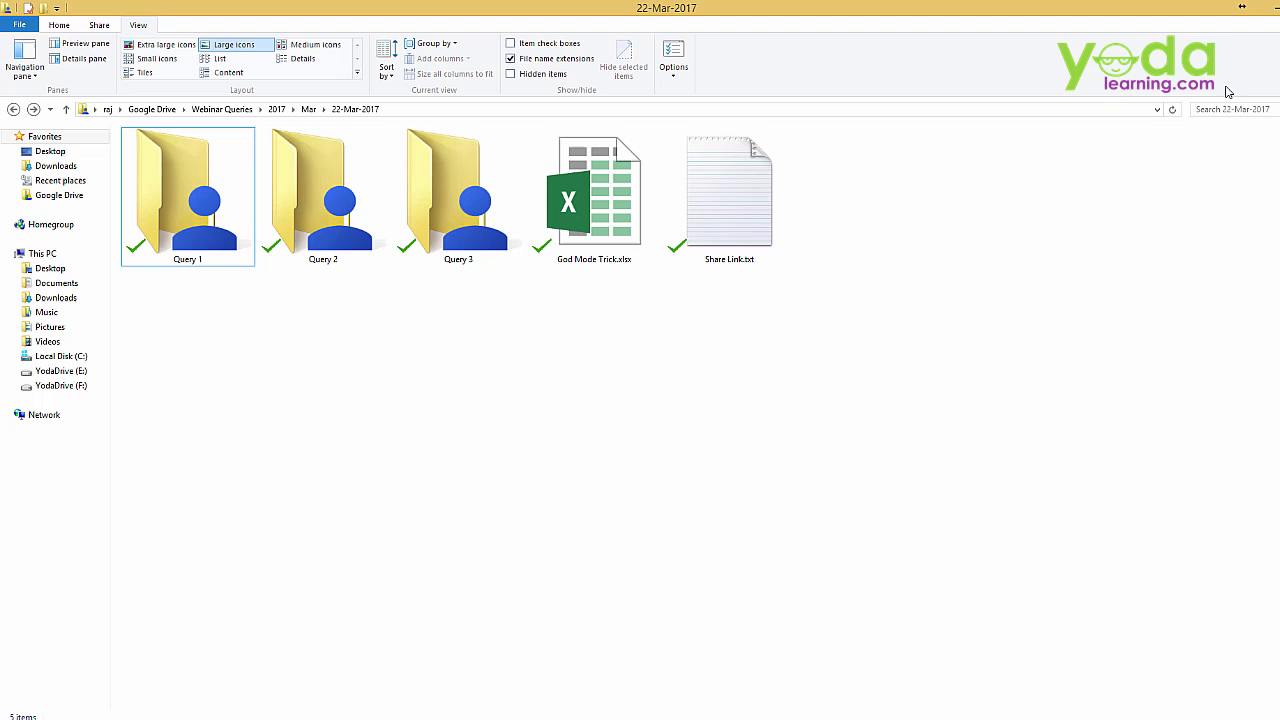
{"action": "left_click", "coordinate": [631, 267]}
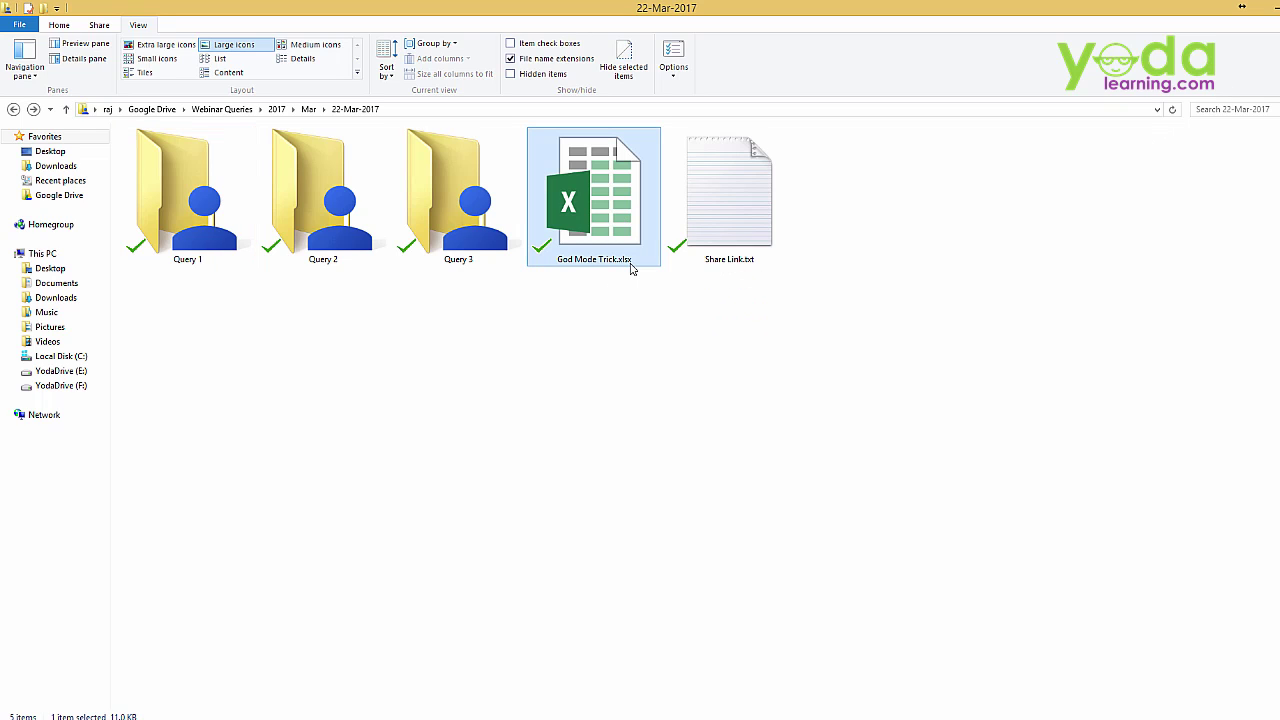
{"action": "left_click", "coordinate": [631, 267]}
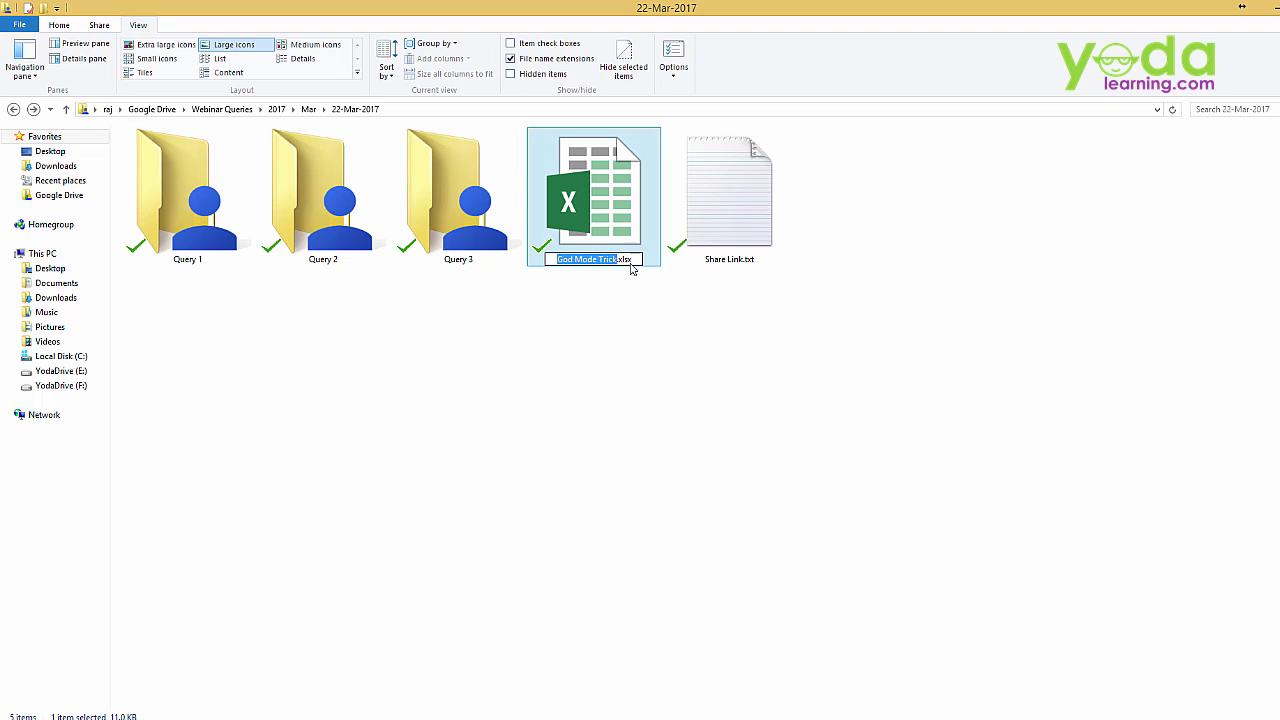
{"action": "key", "text": "Return"}
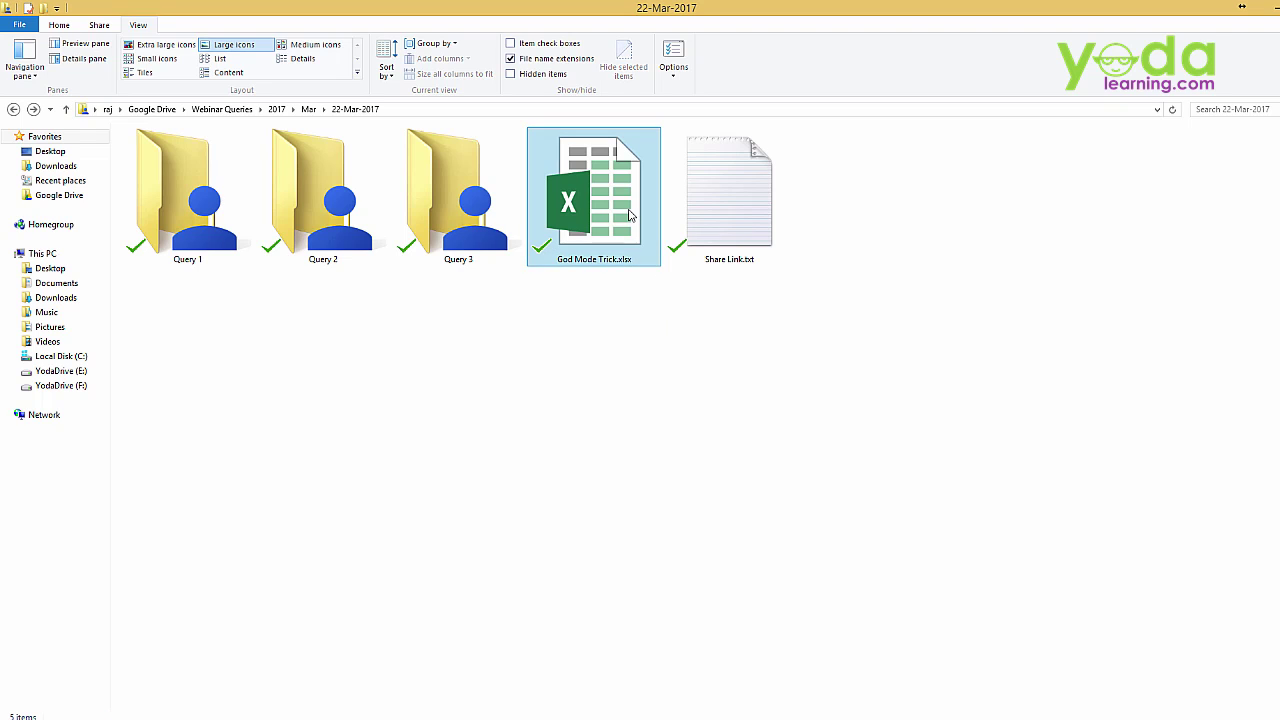
{"action": "key", "text": "F2"}
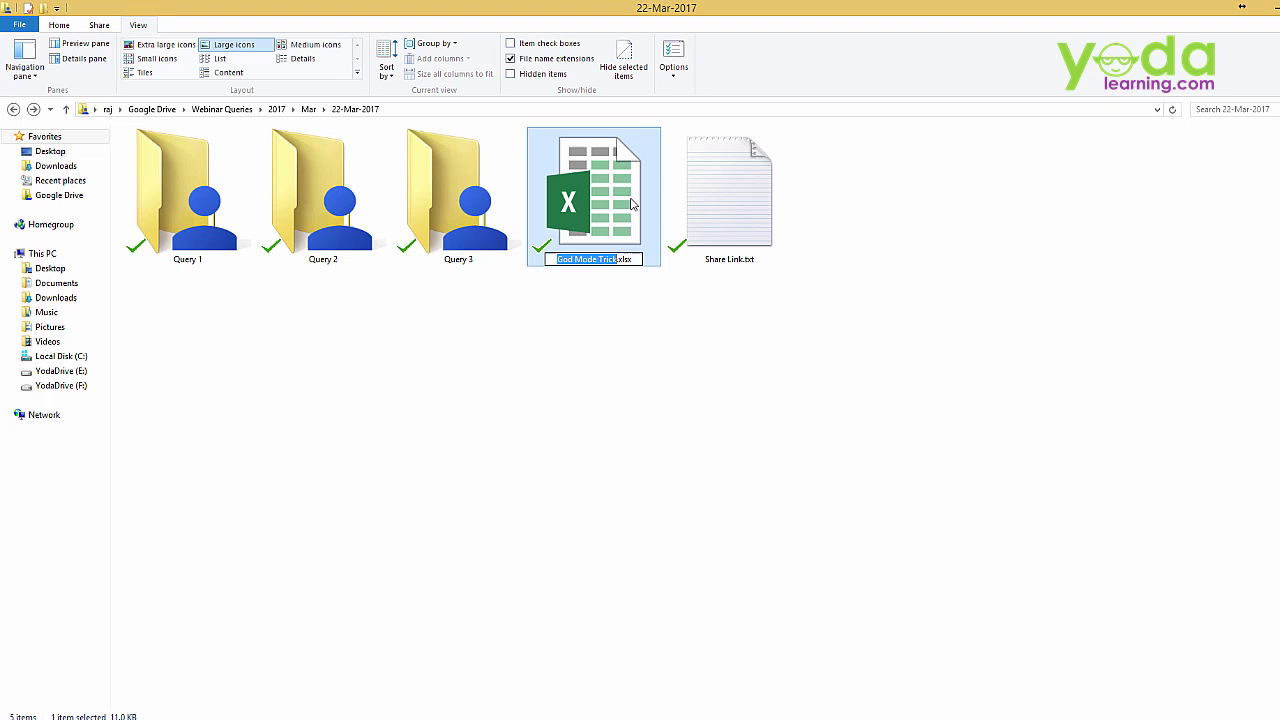
{"action": "key", "text": "Return"}
Rename God Mode Trick.xlsx to God Mode Trick.zip, accept the extension change, and open it in WinRAR
{"action": "right_click", "coordinate": [619, 197]}
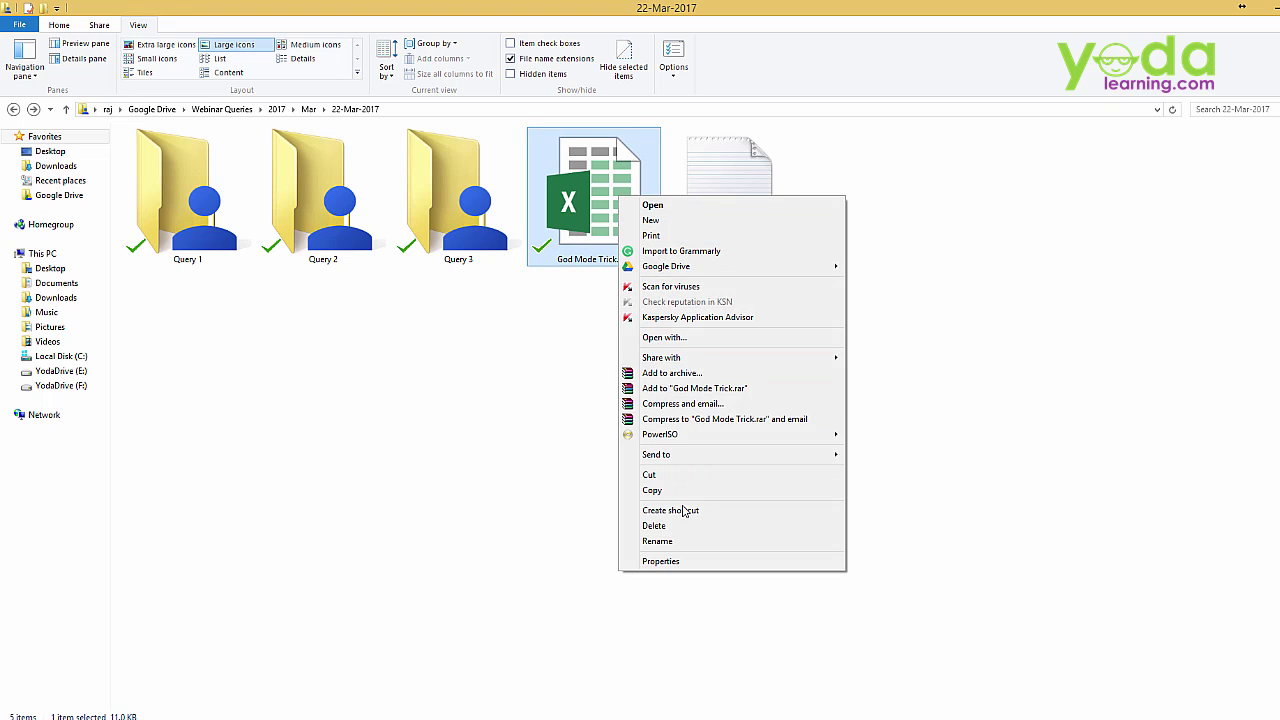
{"action": "left_click", "coordinate": [680, 541]}
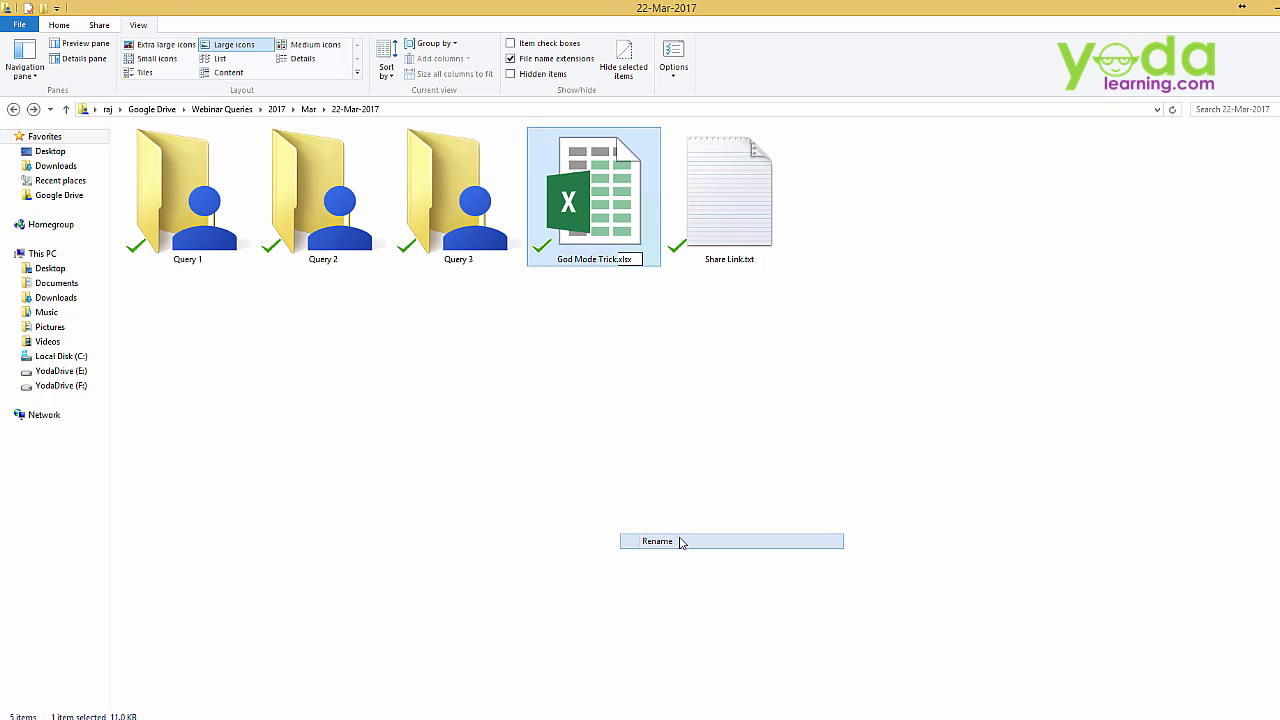
{"action": "left_click", "coordinate": [638, 262]}
{"action": "key", "text": "BackSpace"}
{"action": "key", "text": "BackSpace"}
{"action": "key", "text": "BackSpace"}
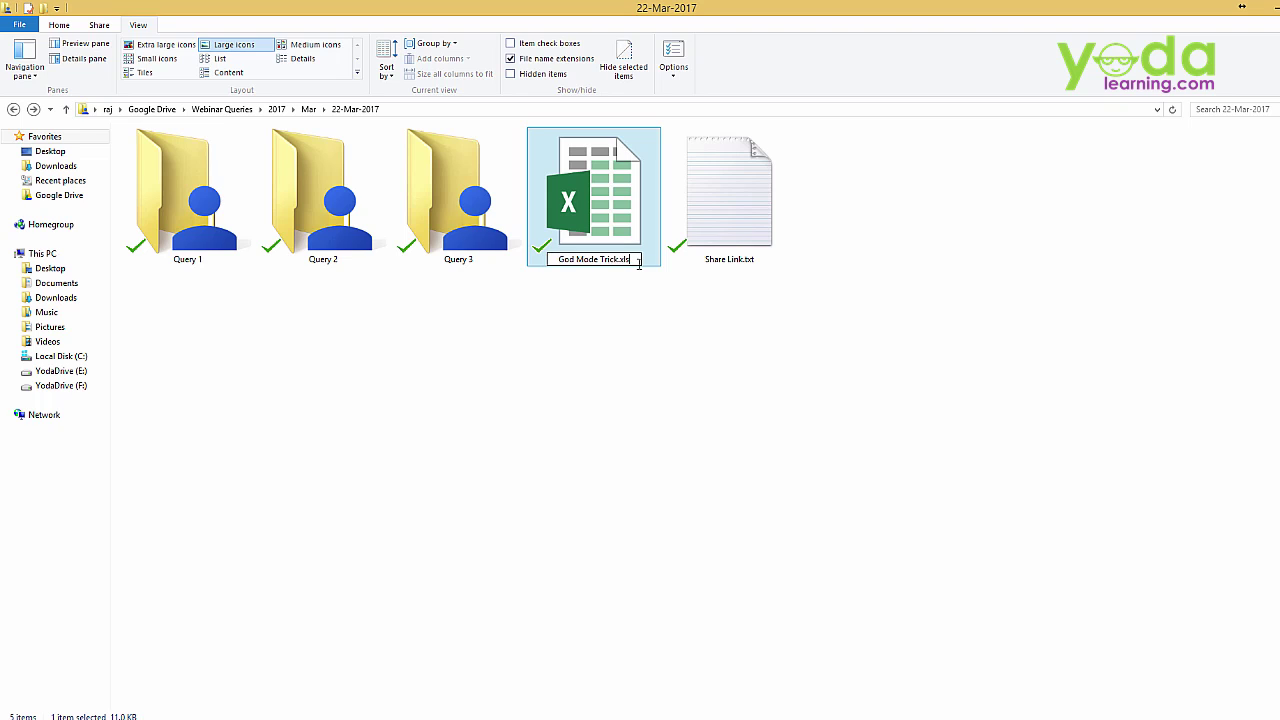
{"action": "key", "text": "BackSpace"}
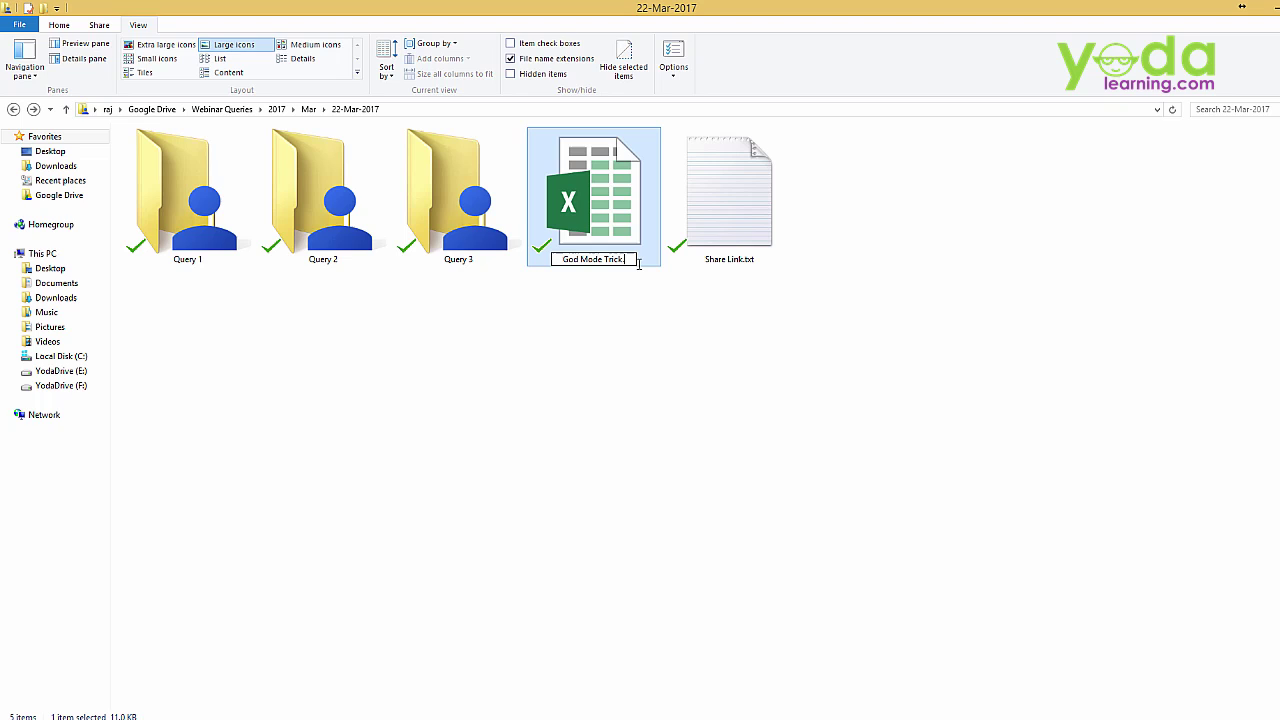
{"action": "type", "text": "zip"}
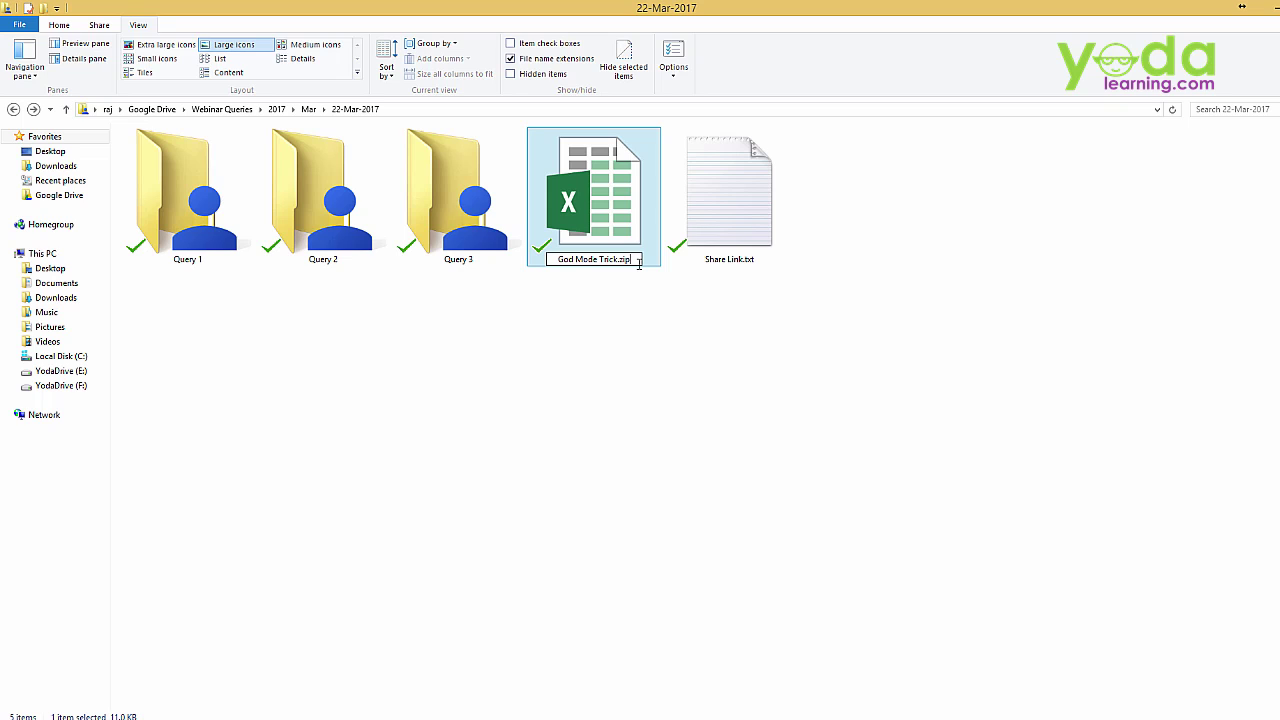
{"action": "key", "text": "Return"}
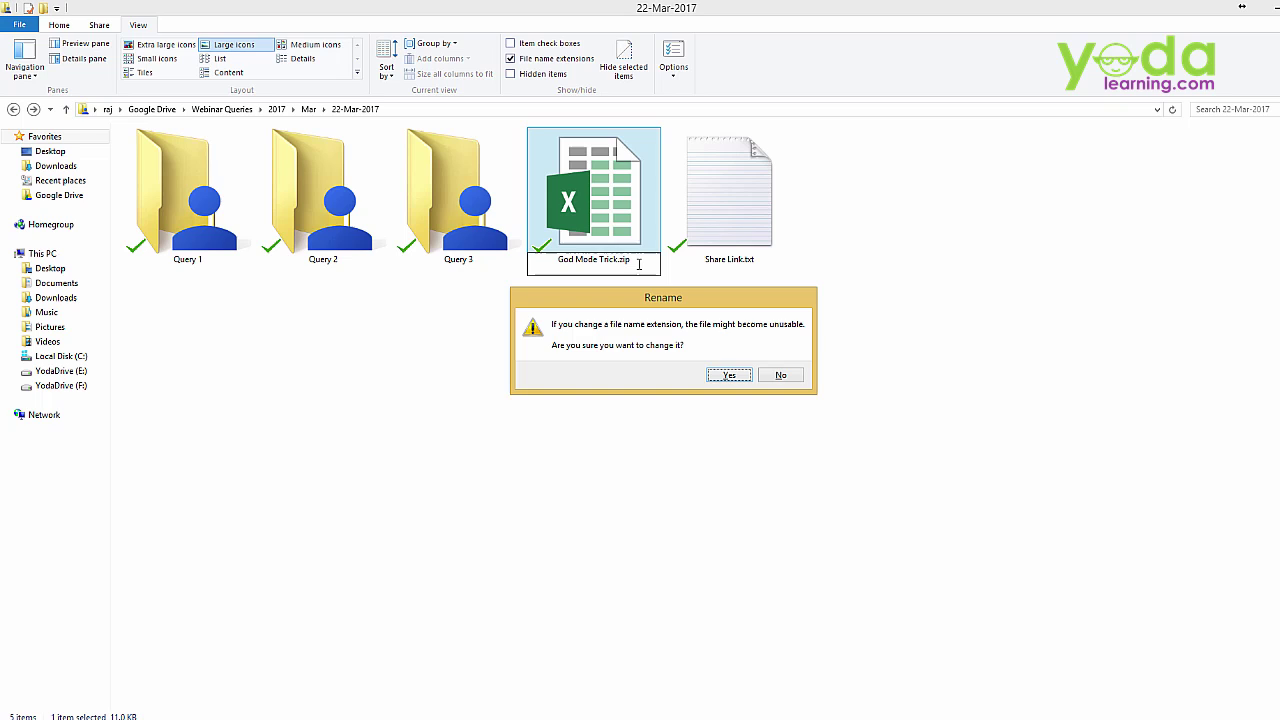
{"action": "key", "text": "Return"}
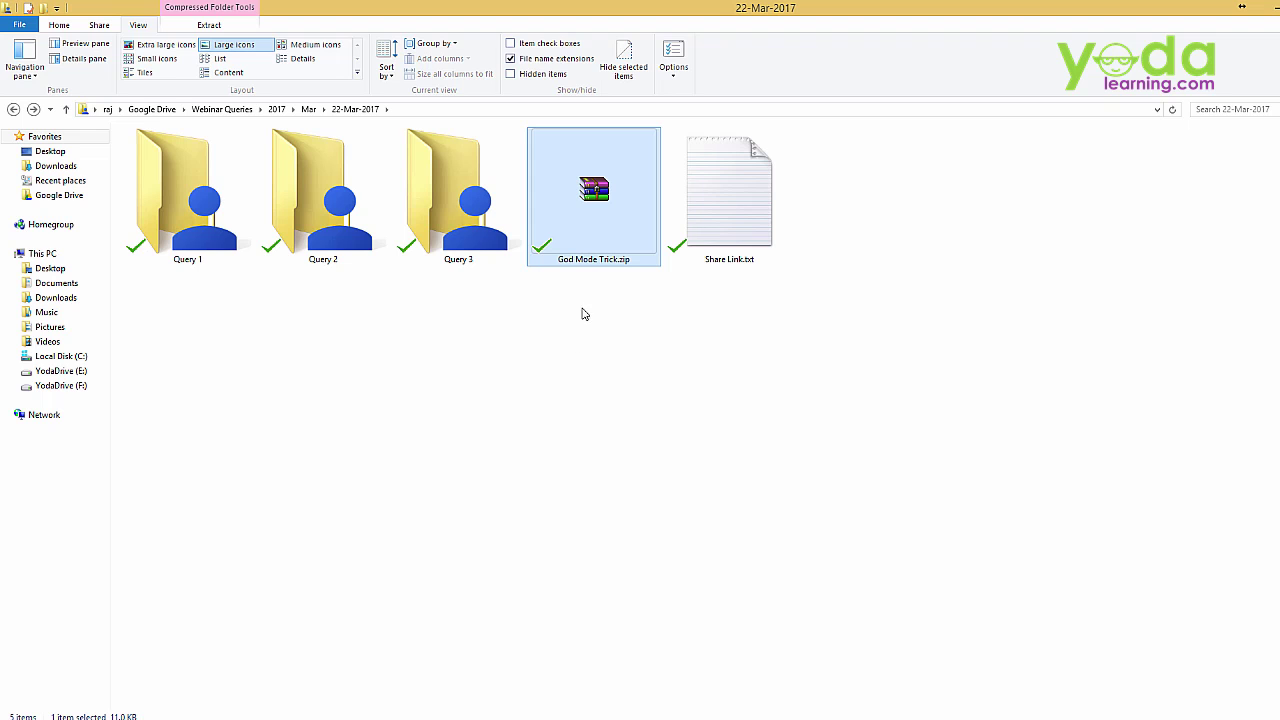
{"action": "double_click", "coordinate": [610, 214]}
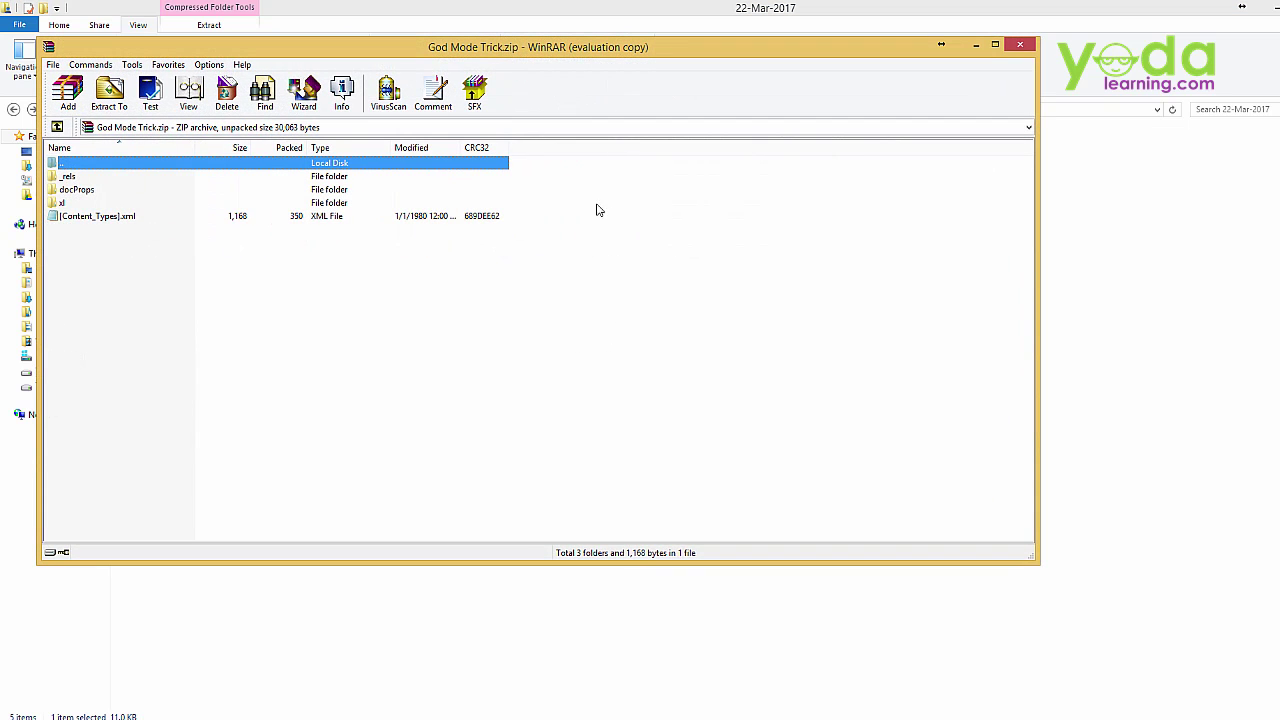
Browse into xl\worksheets in the archive and open sheet1.xml in Notepad
{"action": "double_click", "coordinate": [62, 203]}
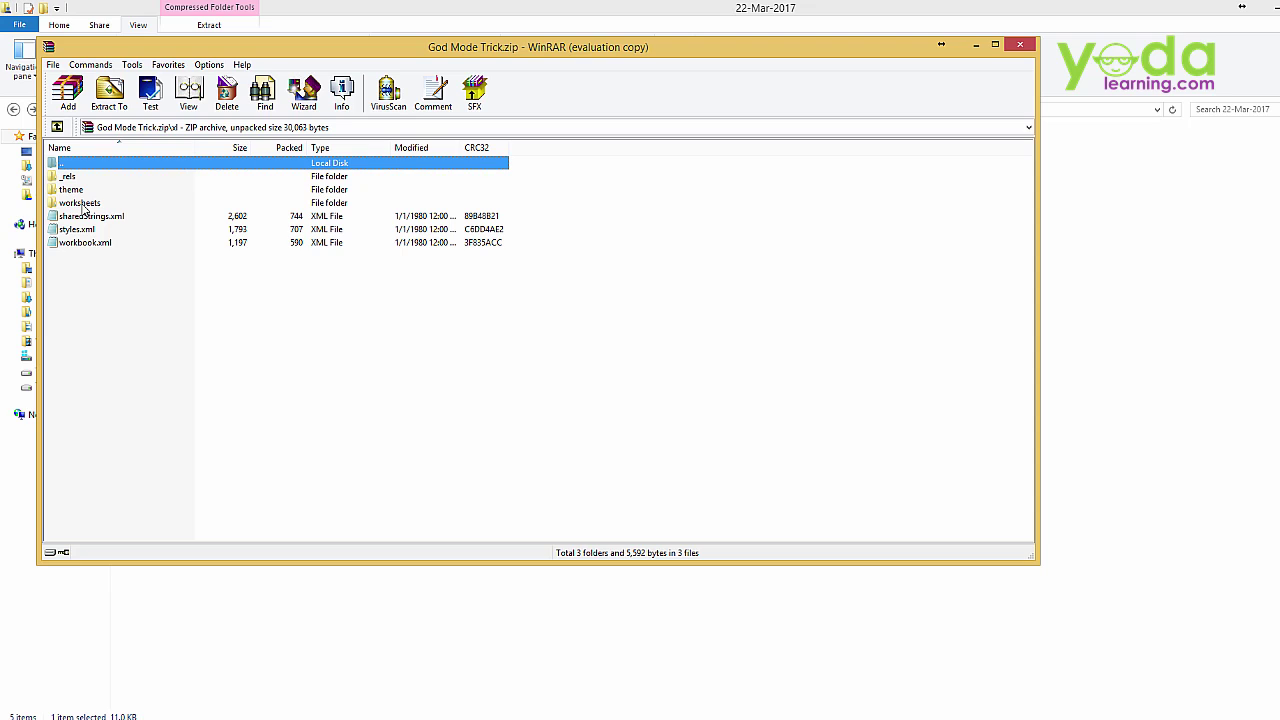
{"action": "double_click", "coordinate": [85, 205]}
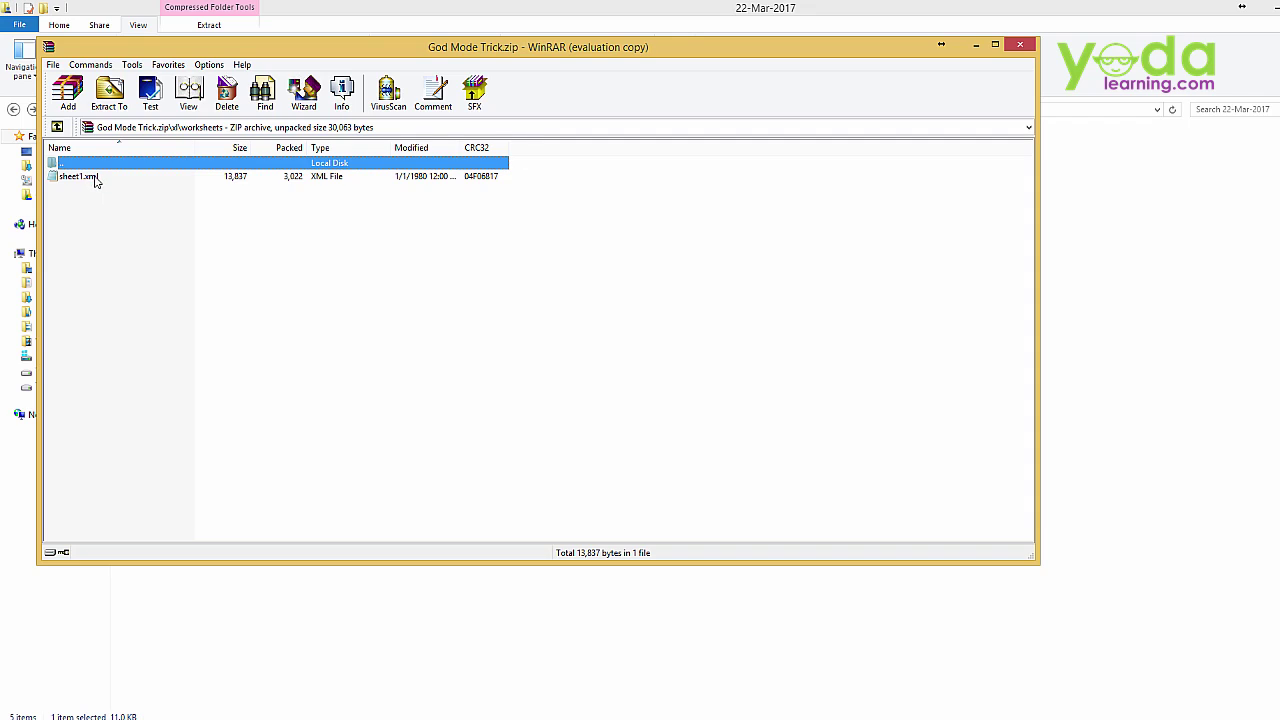
{"action": "double_click", "coordinate": [87, 178]}
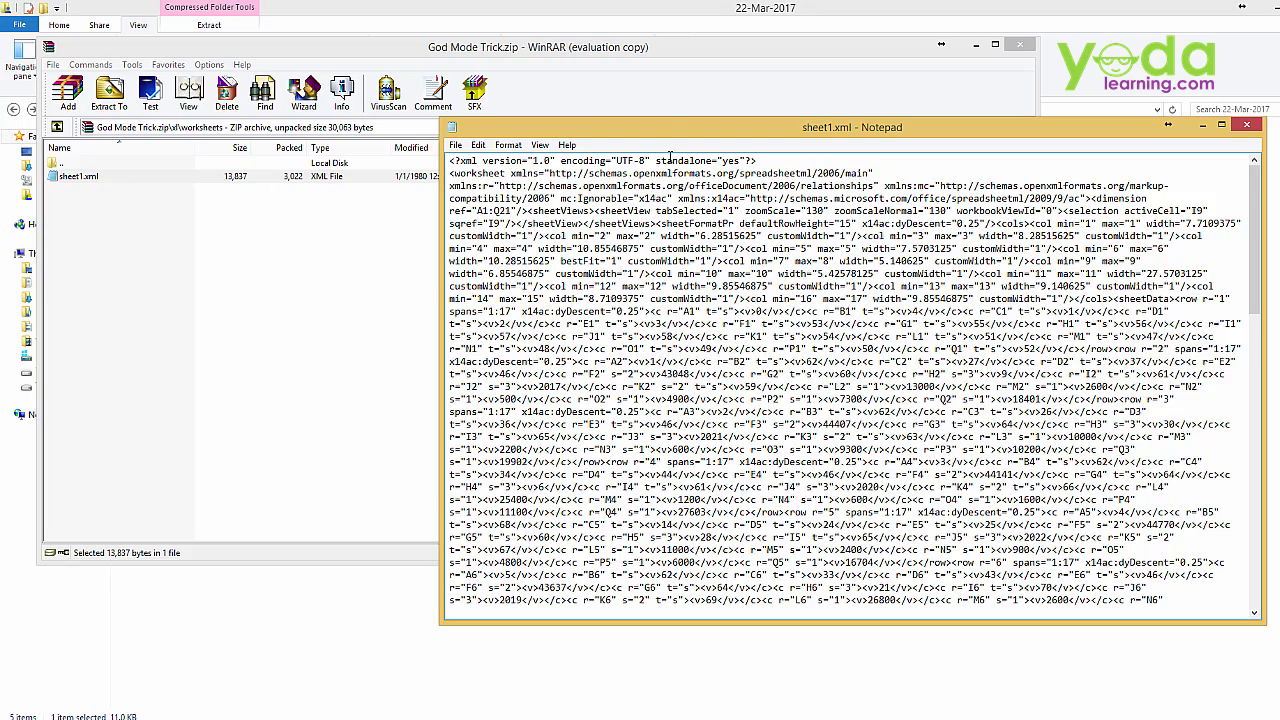
Maximize Notepad and place the caret in the sheet1.xml text
{"action": "double_click", "coordinate": [672, 127]}
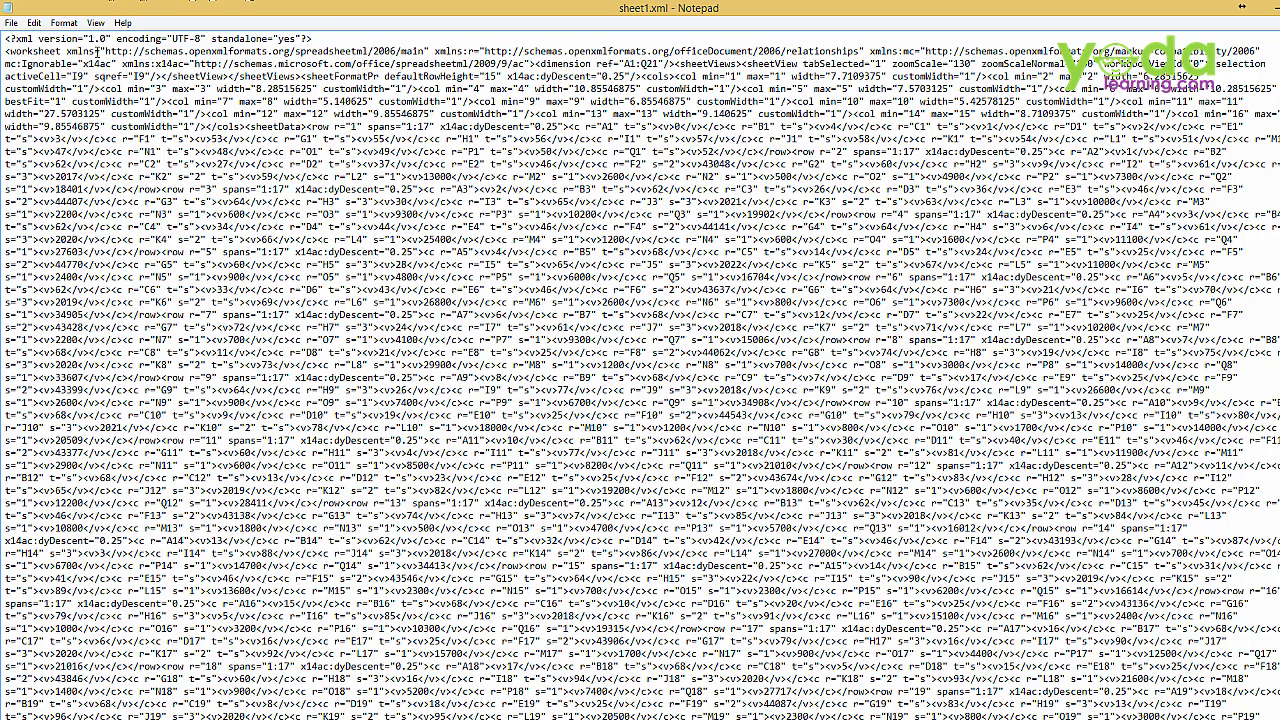
{"action": "left_click", "coordinate": [63, 22]}
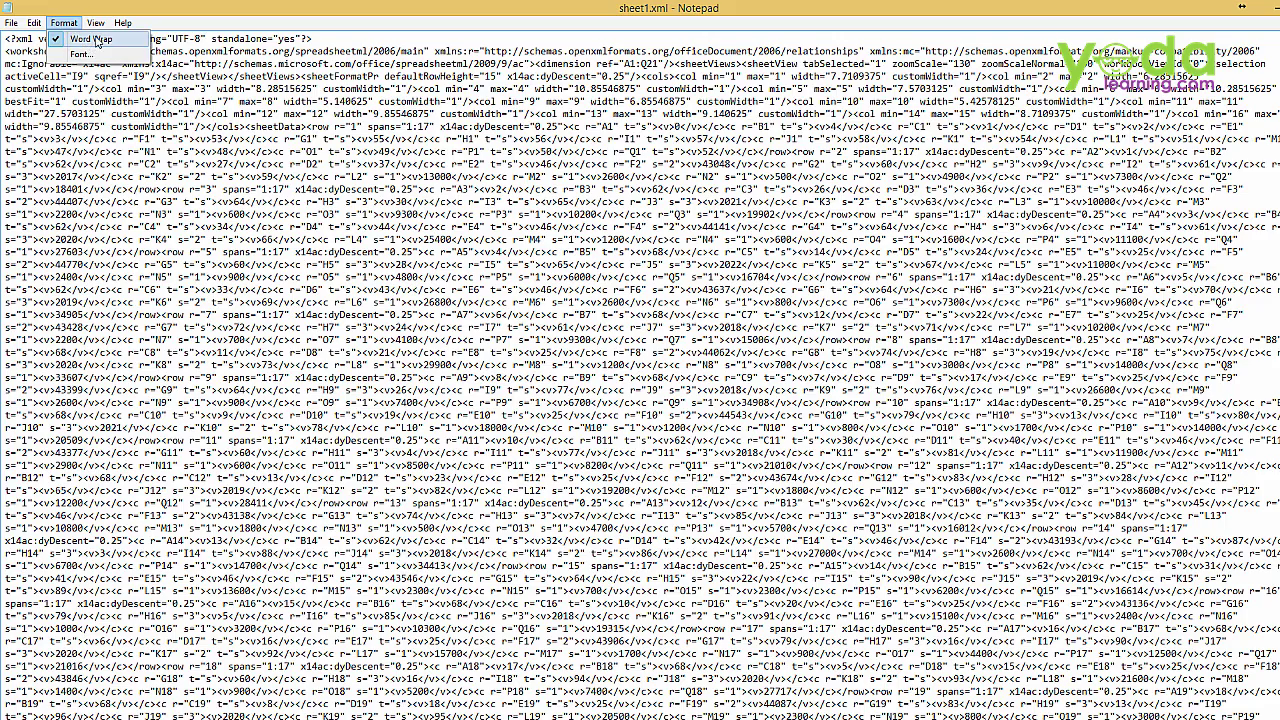
{"action": "left_click", "coordinate": [305, 205]}
{"action": "scroll", "coordinate": [390, 370], "scroll_direction": "down", "scroll_amount": 3}
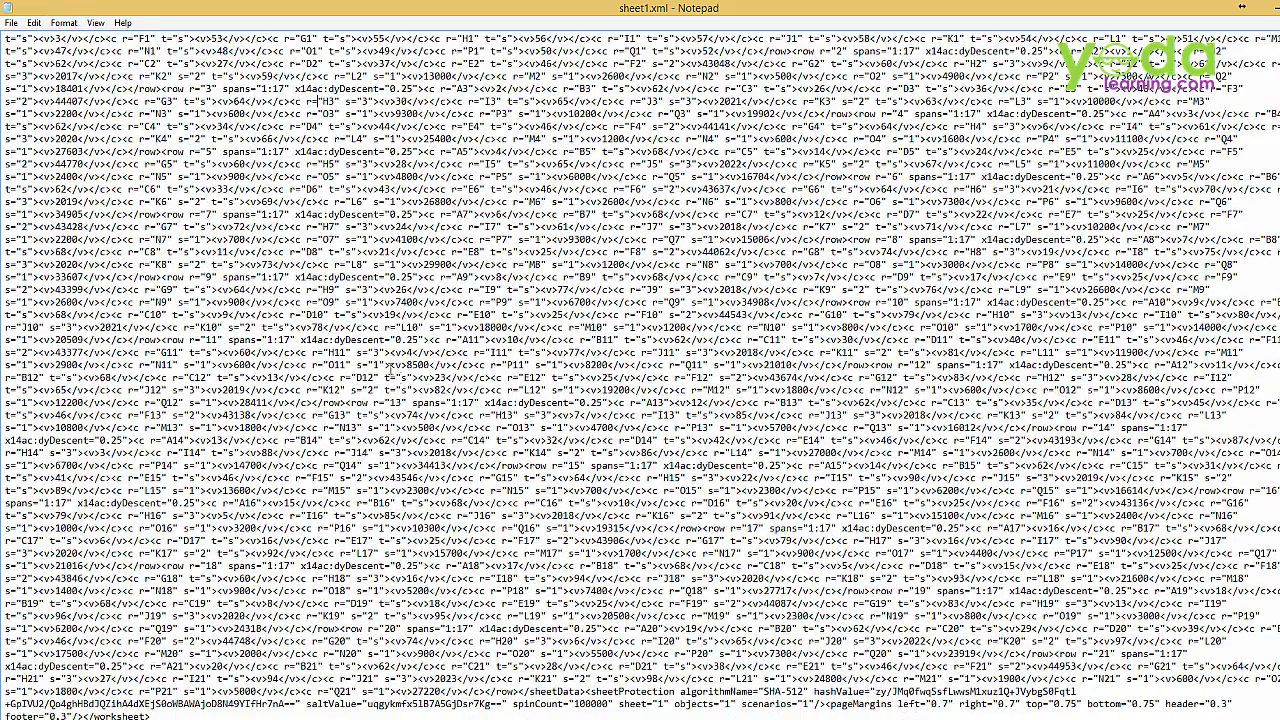
{"action": "scroll", "coordinate": [398, 377], "scroll_direction": "up", "scroll_amount": 3}
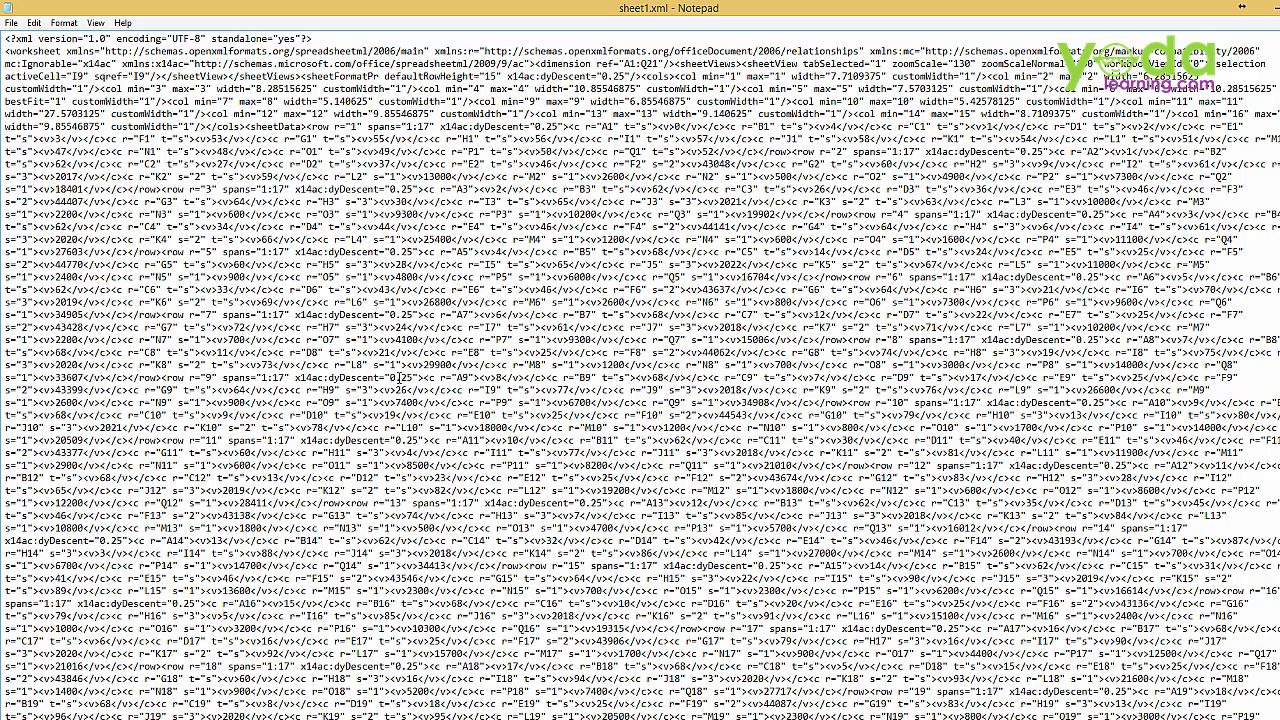
Search for 'pro' to jump to the sheetProtection element, then close the Find box
{"action": "left_click", "coordinate": [34, 22]}
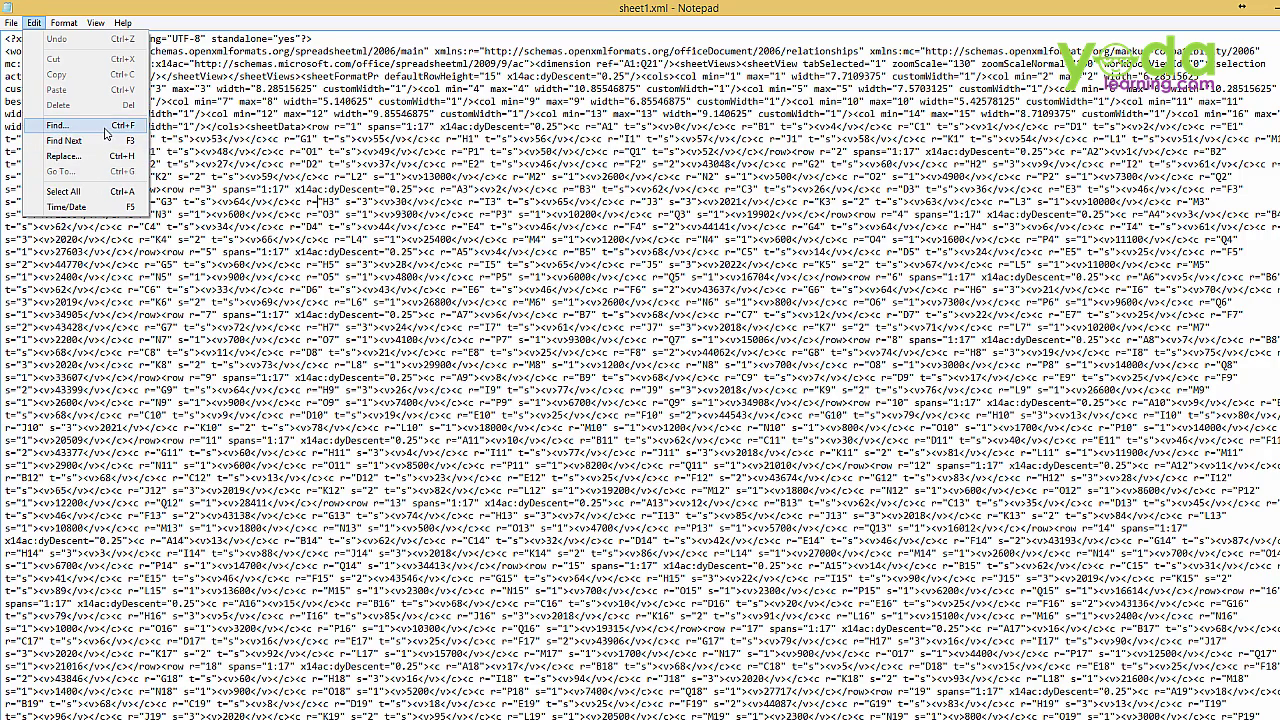
{"action": "left_click", "coordinate": [106, 130]}
{"action": "left_click_drag", "start_coordinate": [100, 128], "coordinate": [540, 156]}
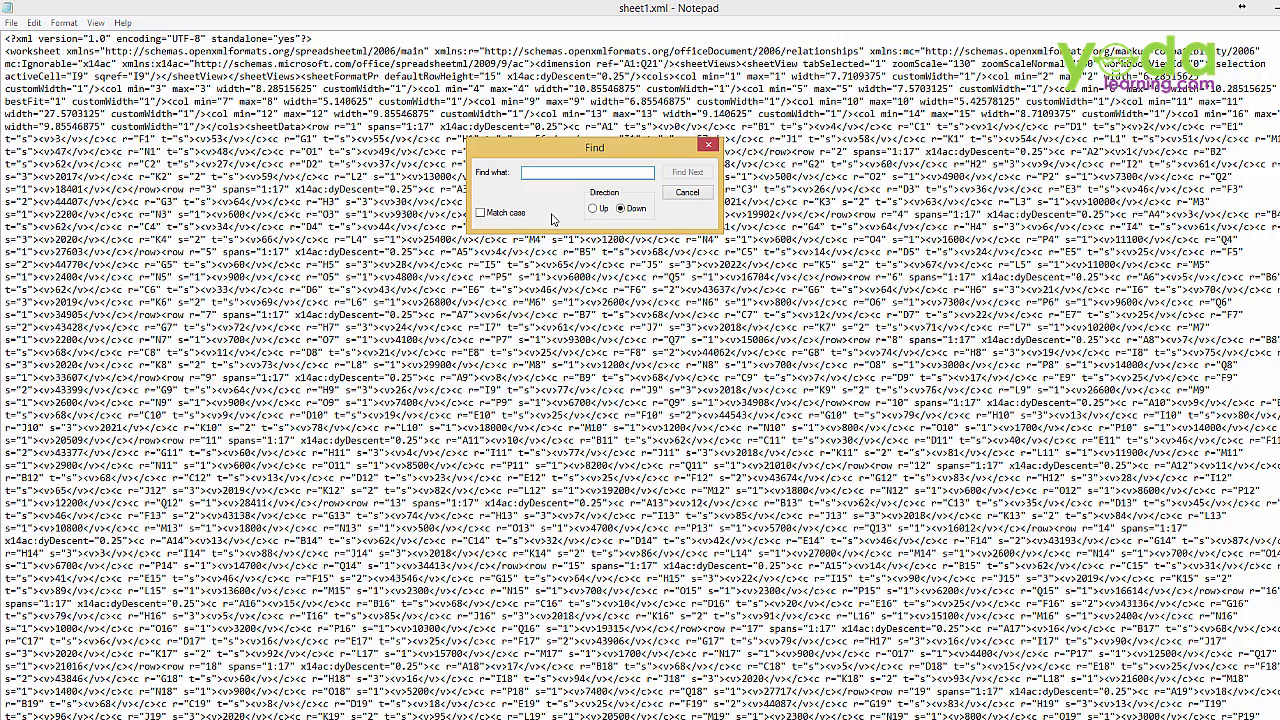
{"action": "type", "text": "pro"}
{"action": "key", "text": "Return"}
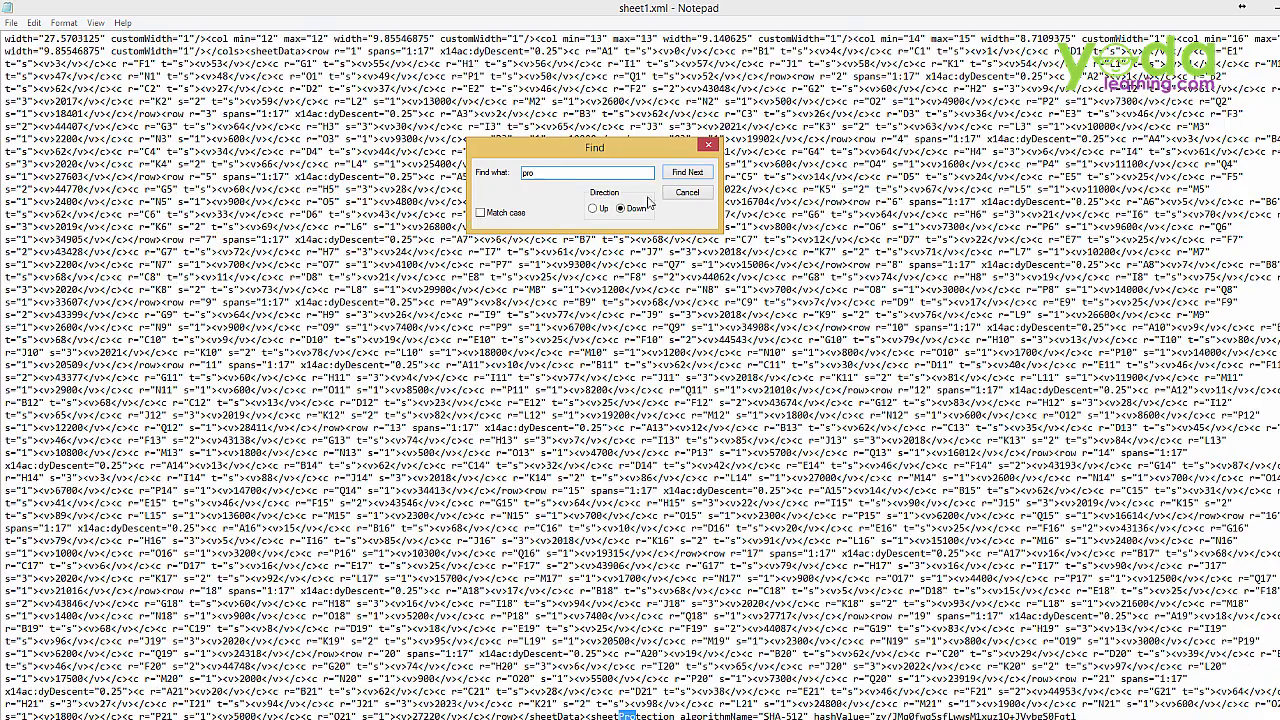
{"action": "left_click", "coordinate": [690, 194]}
{"action": "scroll", "coordinate": [693, 197], "scroll_direction": "down", "scroll_amount": 1}
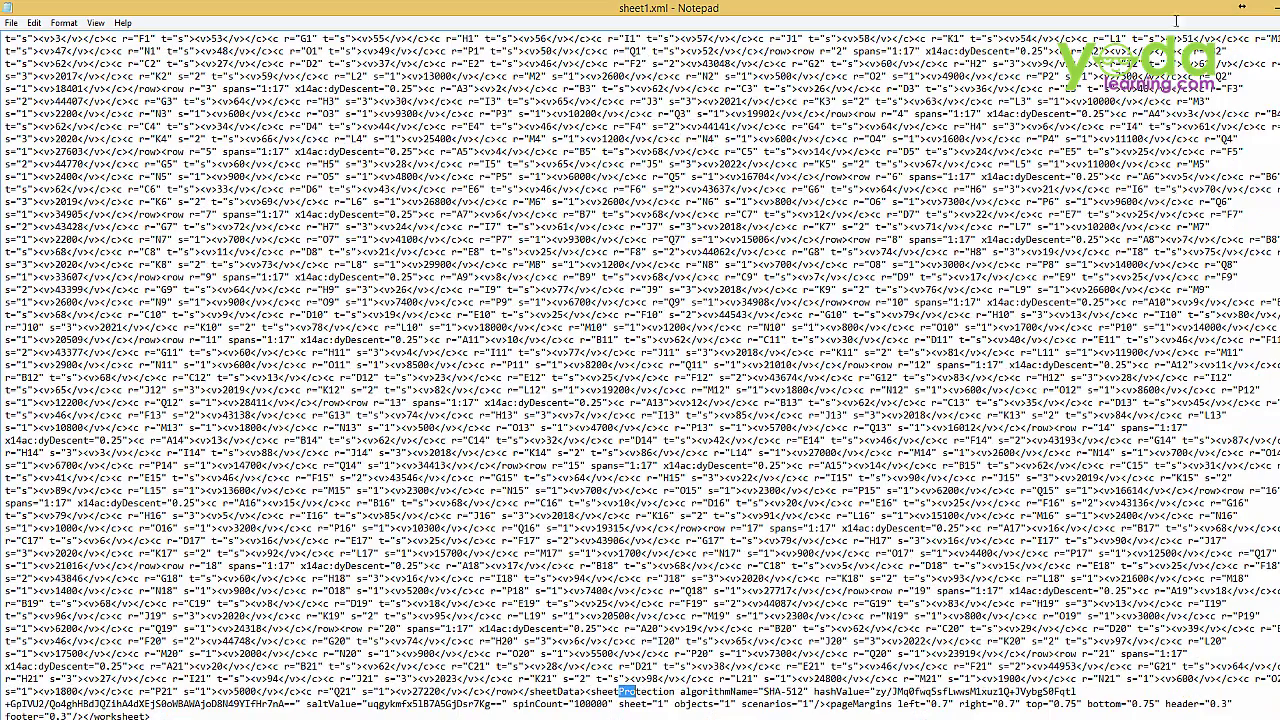
Set Notepad's font size to 22 for sheet1.xml
{"action": "left_click", "coordinate": [63, 22]}
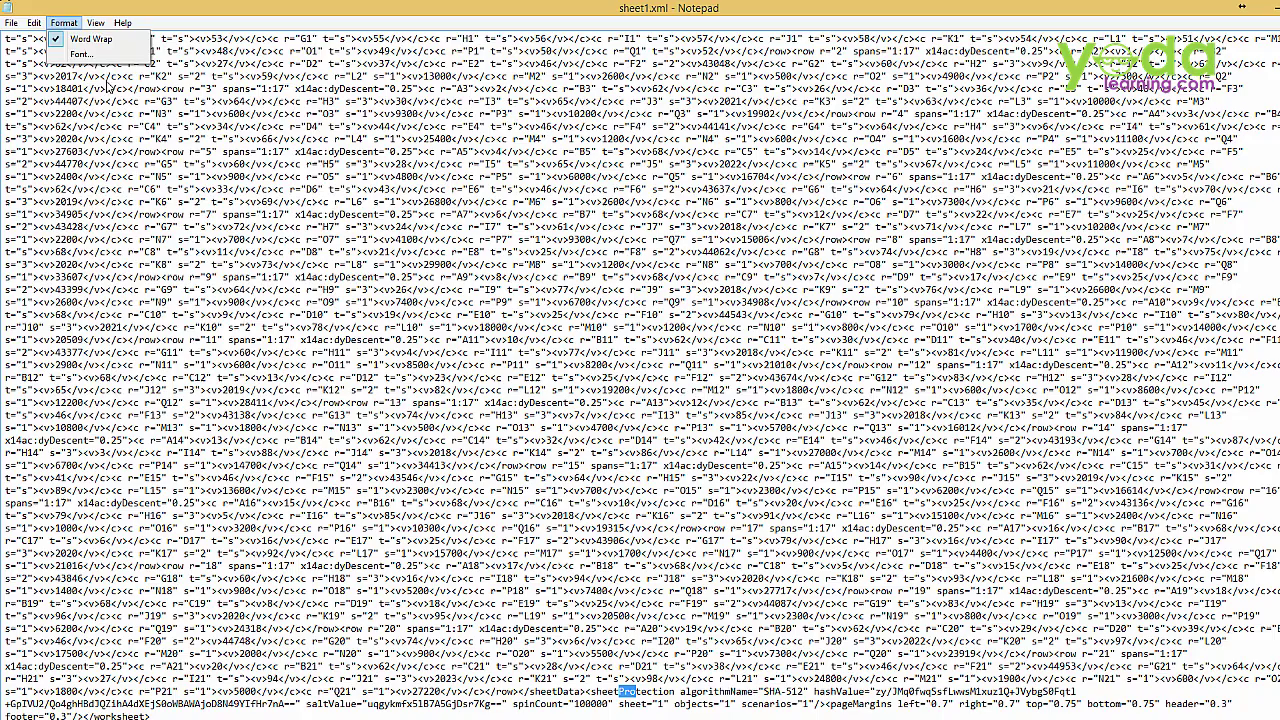
{"action": "left_click", "coordinate": [82, 58]}
{"action": "left_click", "coordinate": [287, 228]}
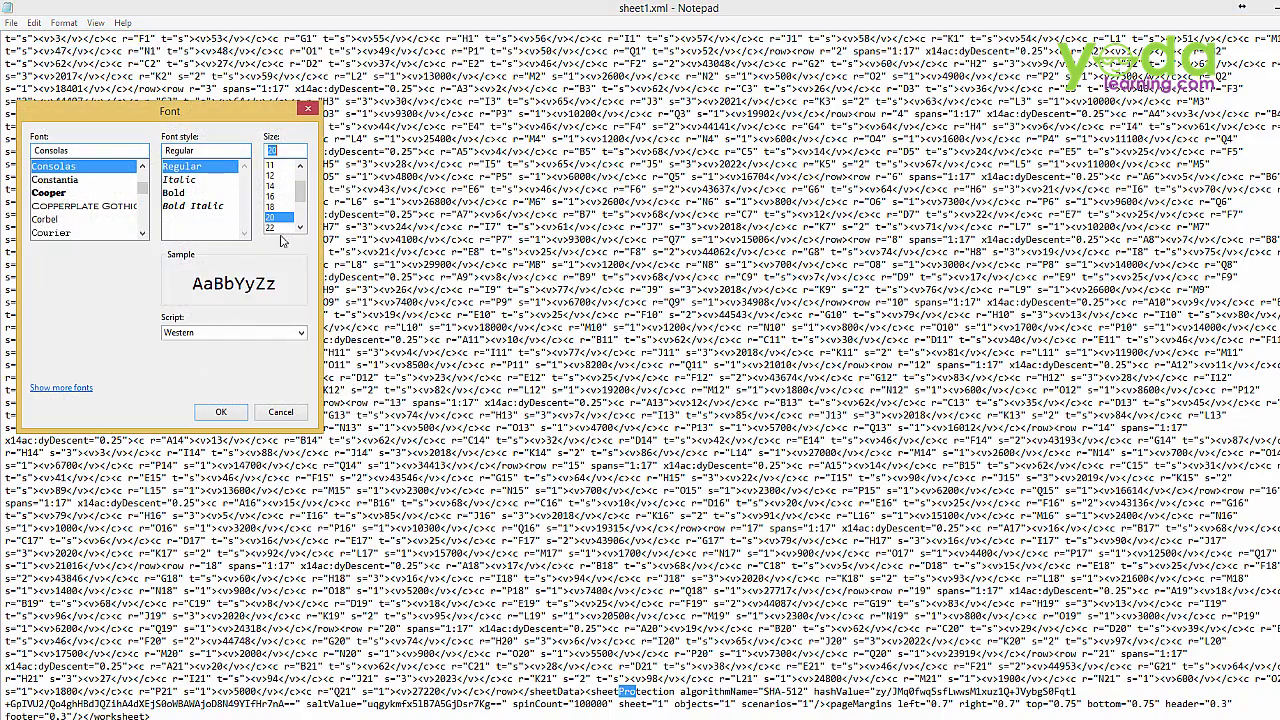
{"action": "left_click", "coordinate": [222, 413]}
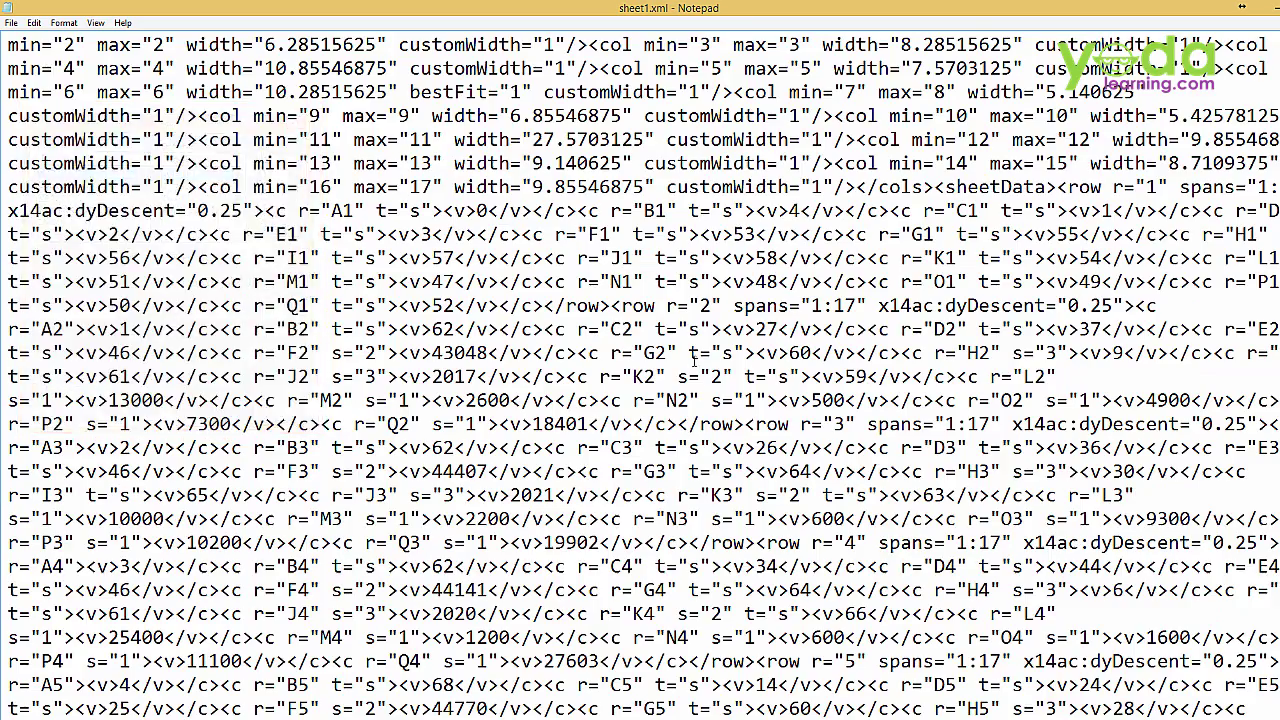
Scroll down to the sheetProtection element and select the word sheetProtection
{"action": "scroll", "coordinate": [640, 380], "scroll_direction": "down", "scroll_amount": 20}
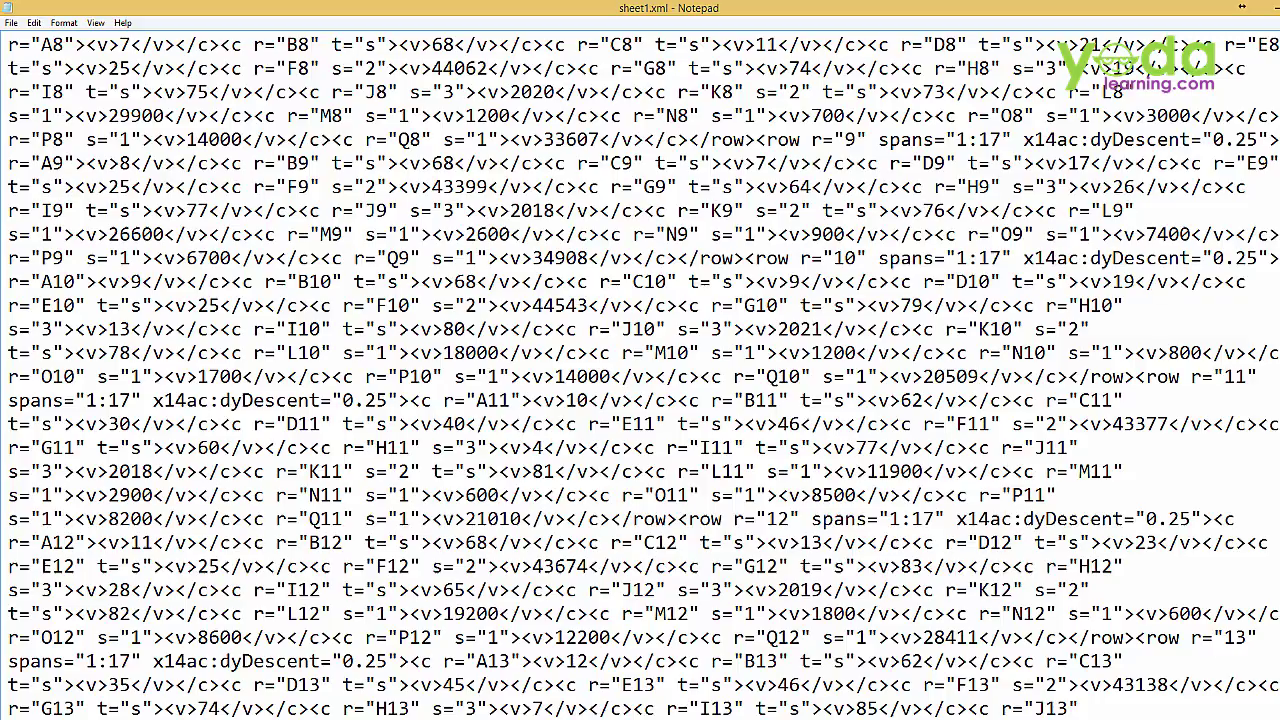
{"action": "scroll", "coordinate": [640, 380], "scroll_direction": "down", "scroll_amount": 13}
{"action": "scroll", "coordinate": [640, 380], "scroll_direction": "up", "scroll_amount": 13}
{"action": "scroll", "coordinate": [640, 380], "scroll_direction": "down", "scroll_amount": 15}
{"action": "left_click_drag", "start_coordinate": [878, 637], "coordinate": [912, 637]}
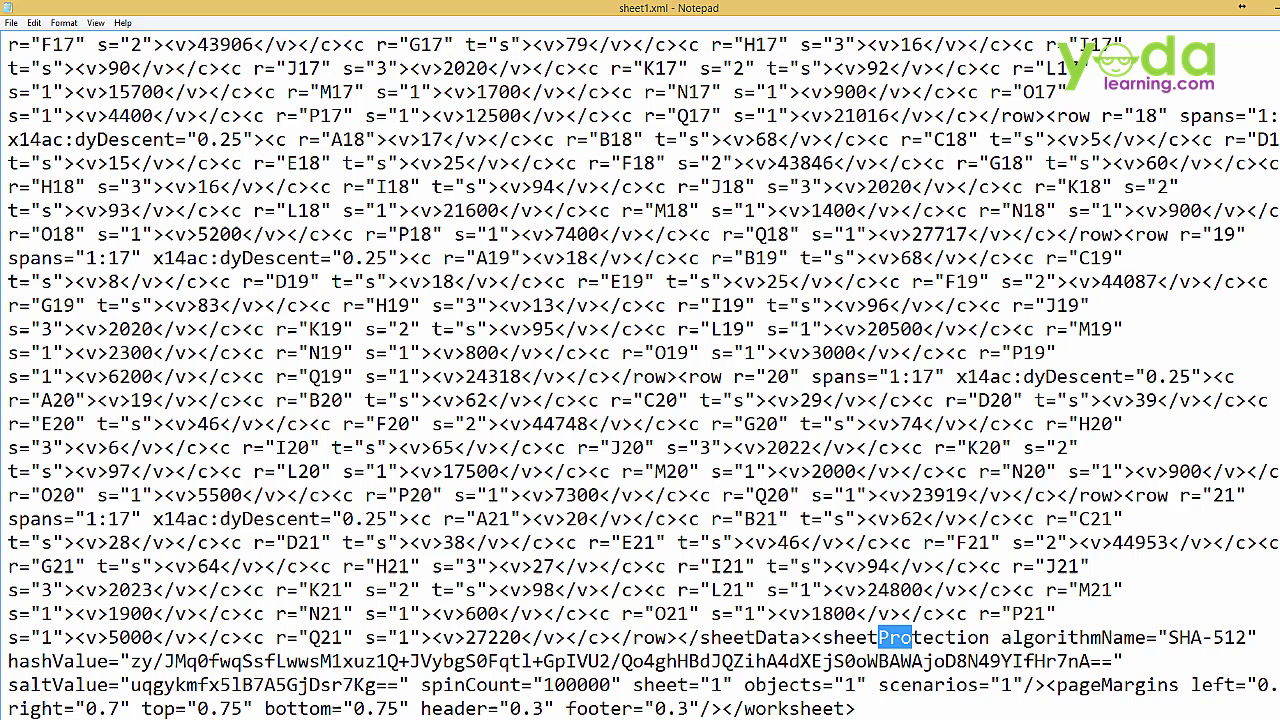
{"action": "left_click_drag", "start_coordinate": [822, 637], "coordinate": [992, 634]}
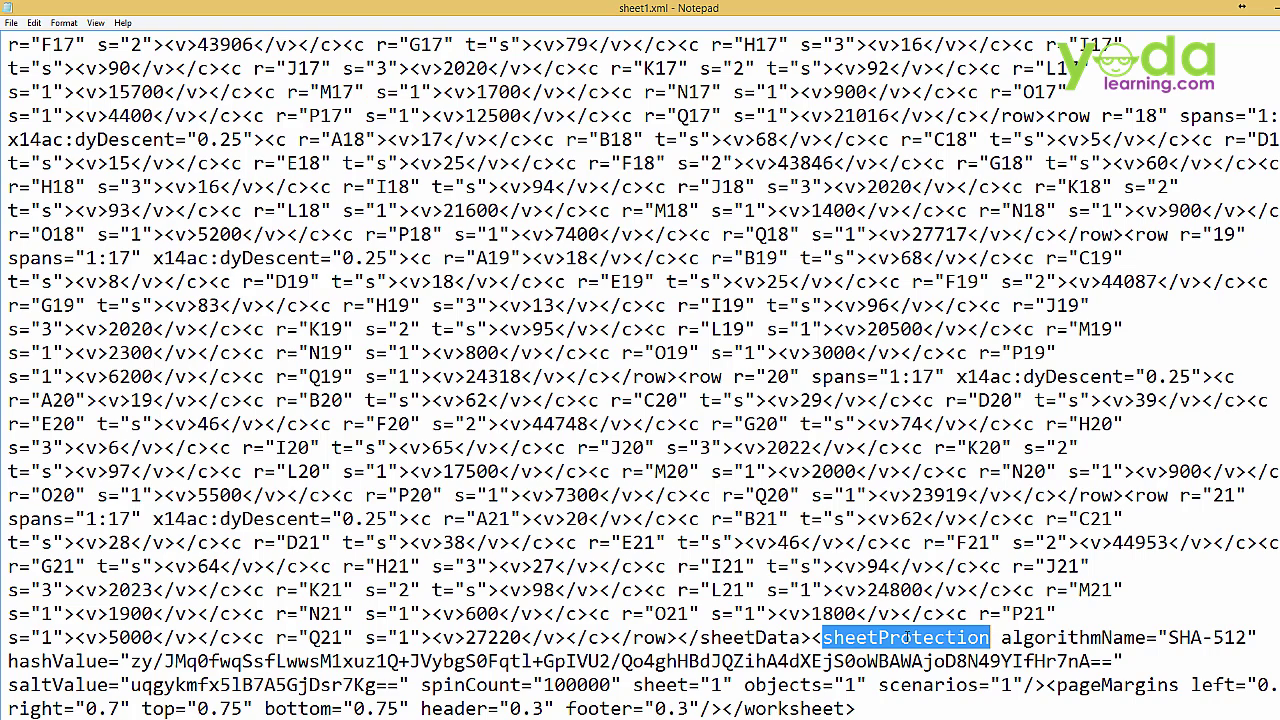
Select the whole <sheetProtection ... /> tag, including its attributes, and delete it
{"action": "left_click_drag", "start_coordinate": [822, 637], "coordinate": [811, 637]}
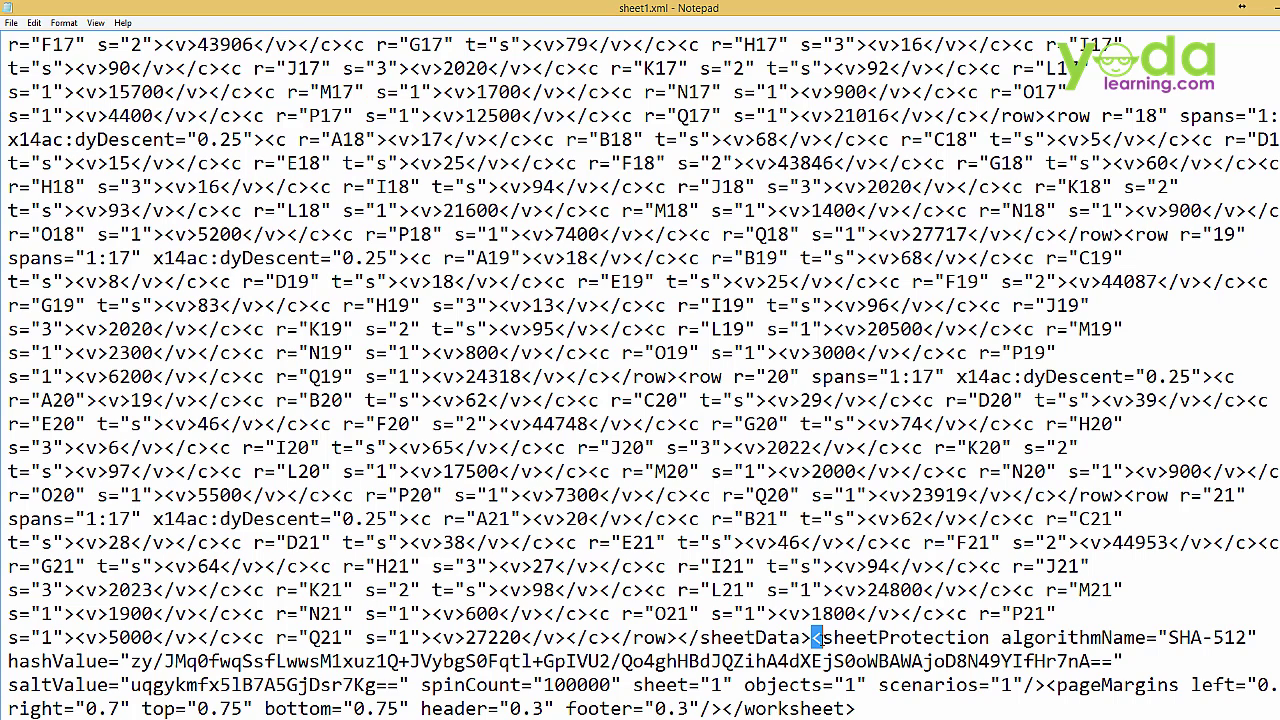
{"action": "left_click_drag", "start_coordinate": [812, 637], "coordinate": [1046, 685]}
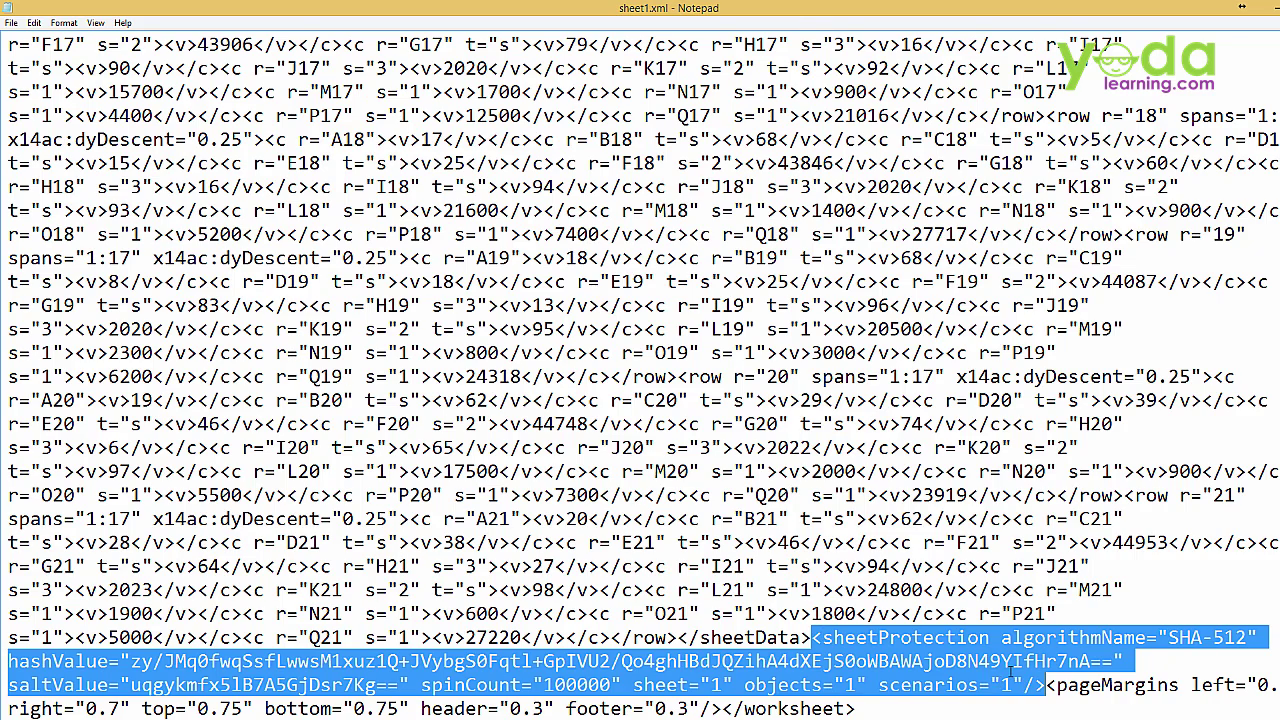
{"action": "key", "text": "Delete"}
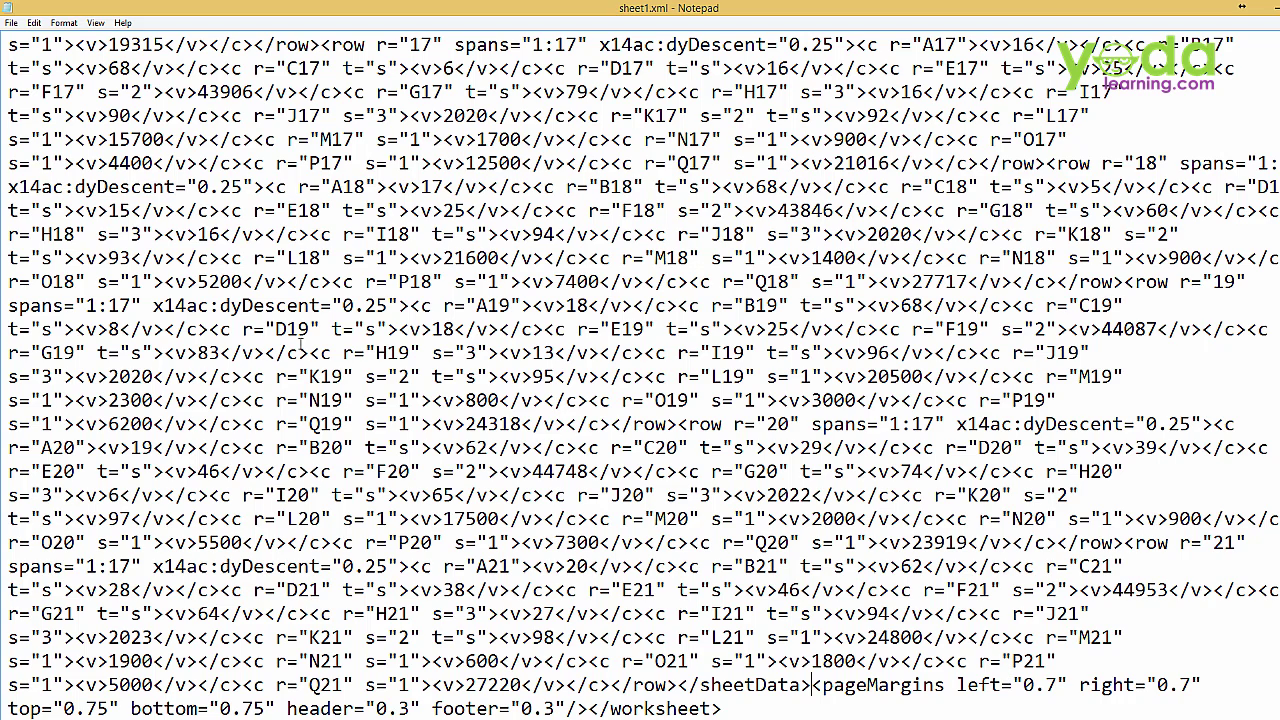
Save the edited sheet1.xml and close Notepad
{"action": "left_click", "coordinate": [11, 23]}
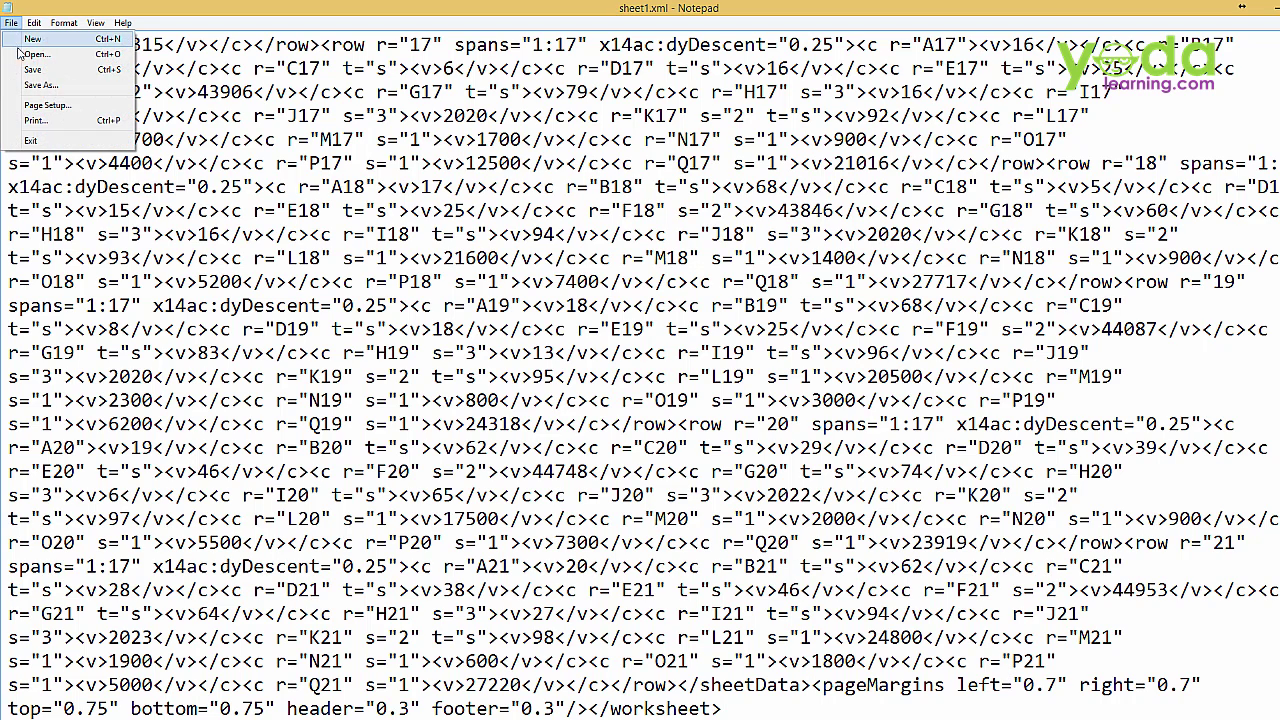
{"action": "left_click", "coordinate": [44, 69]}
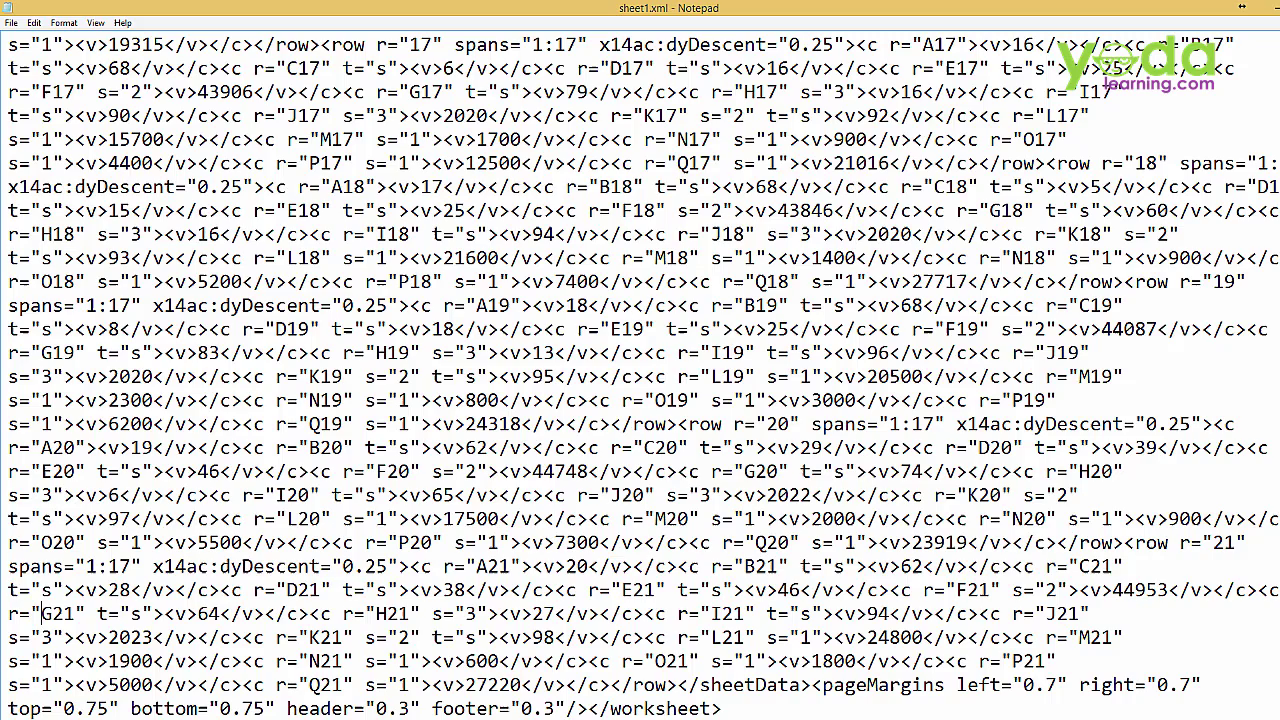
{"action": "key", "text": "alt+F4"}
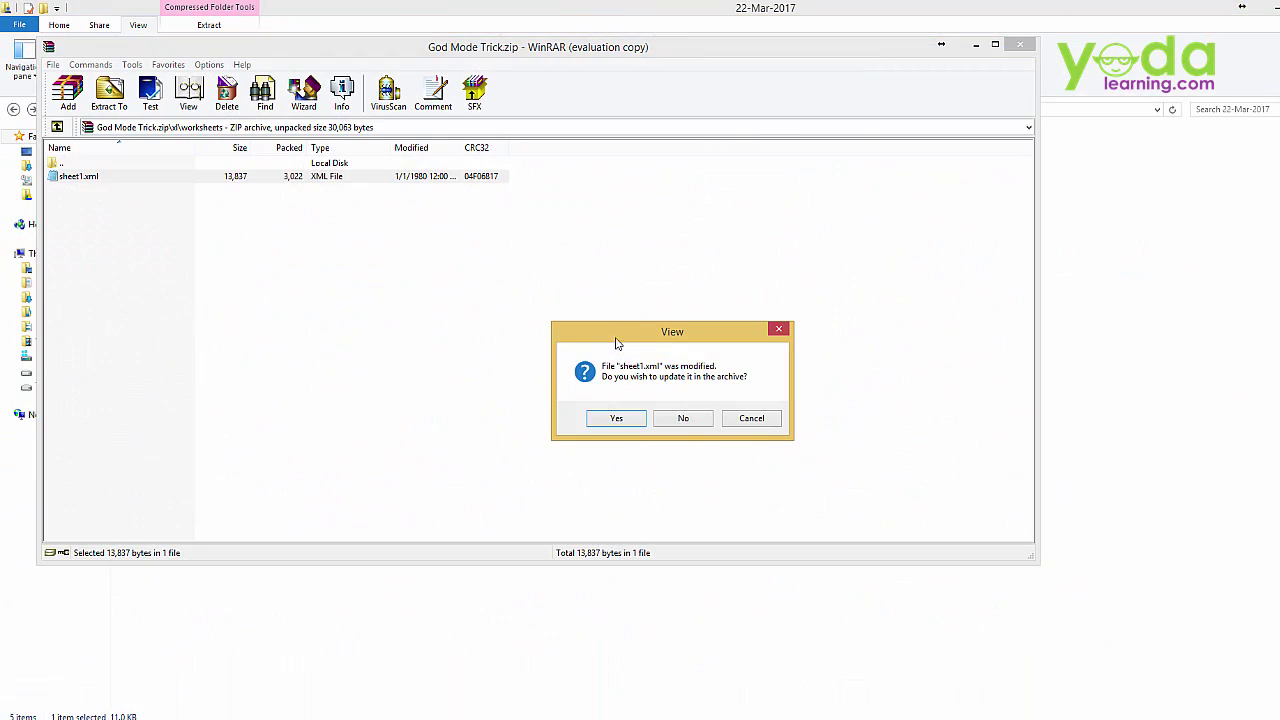
Accept updating the modified sheet1.xml inside God Mode Trick.zip, then close WinRAR
{"action": "left_click_drag", "start_coordinate": [607, 333], "coordinate": [538, 281]}
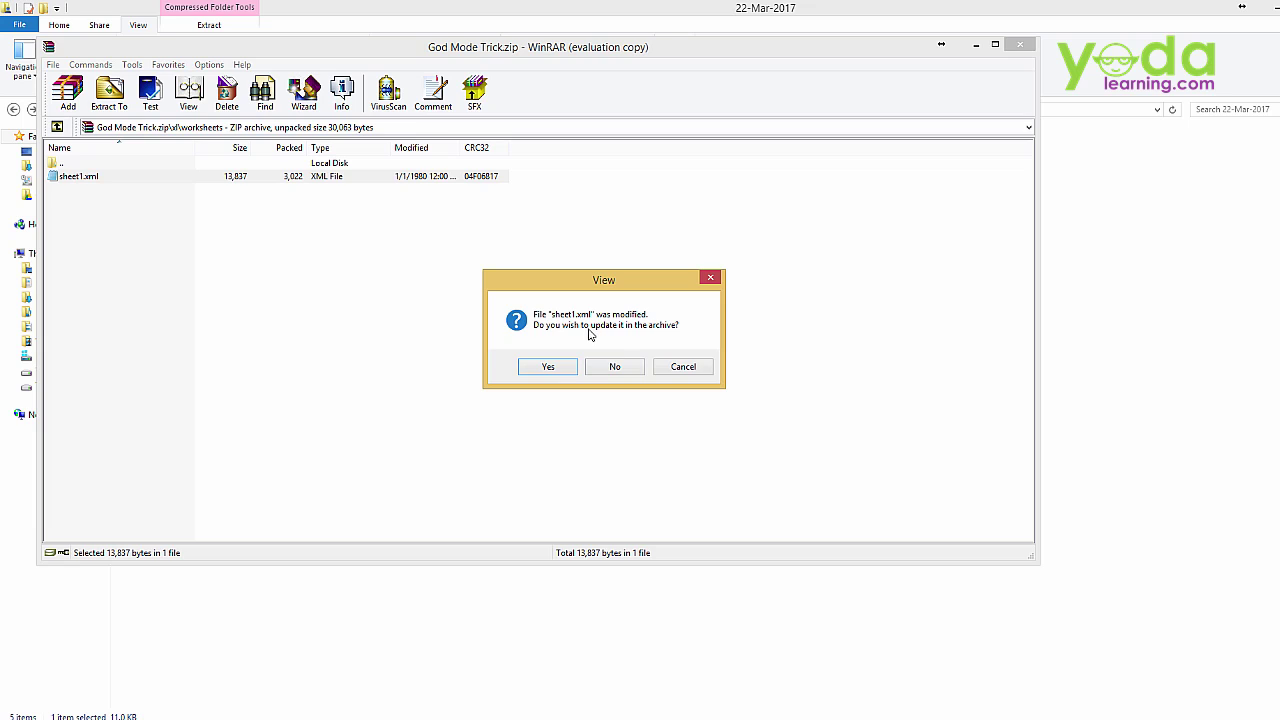
{"action": "left_click", "coordinate": [561, 372]}
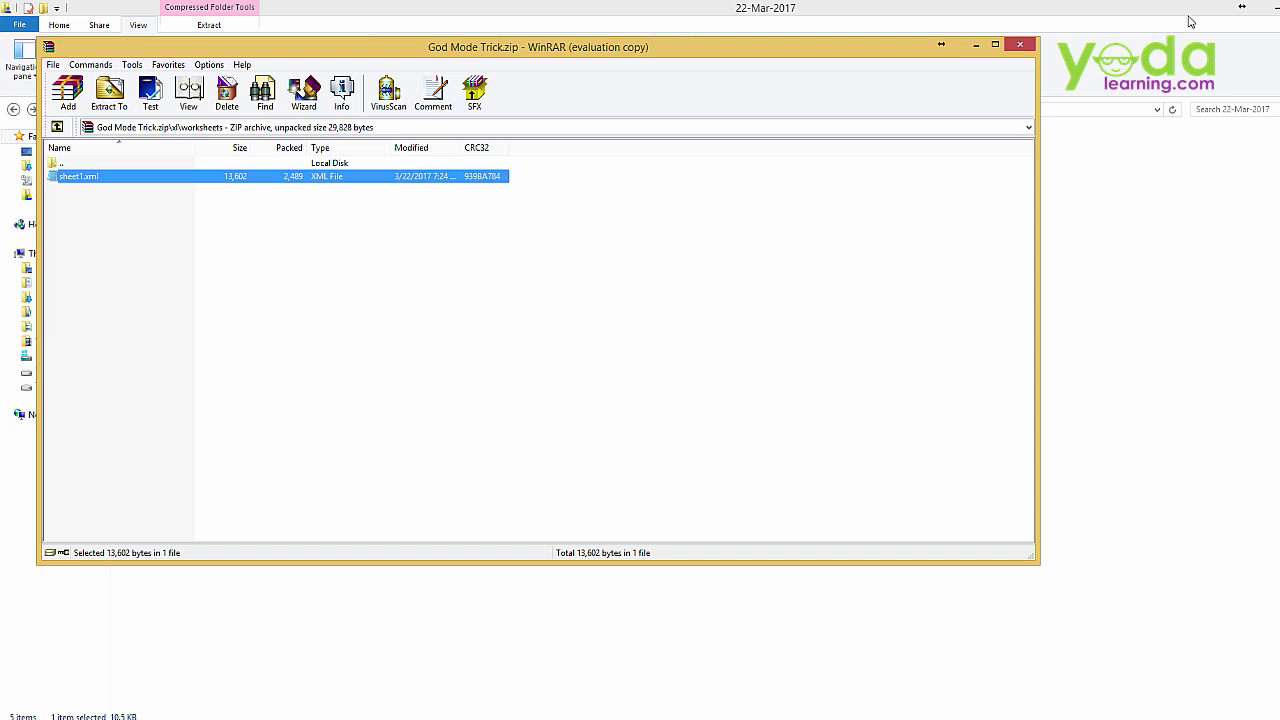
{"action": "left_click", "coordinate": [1019, 44]}
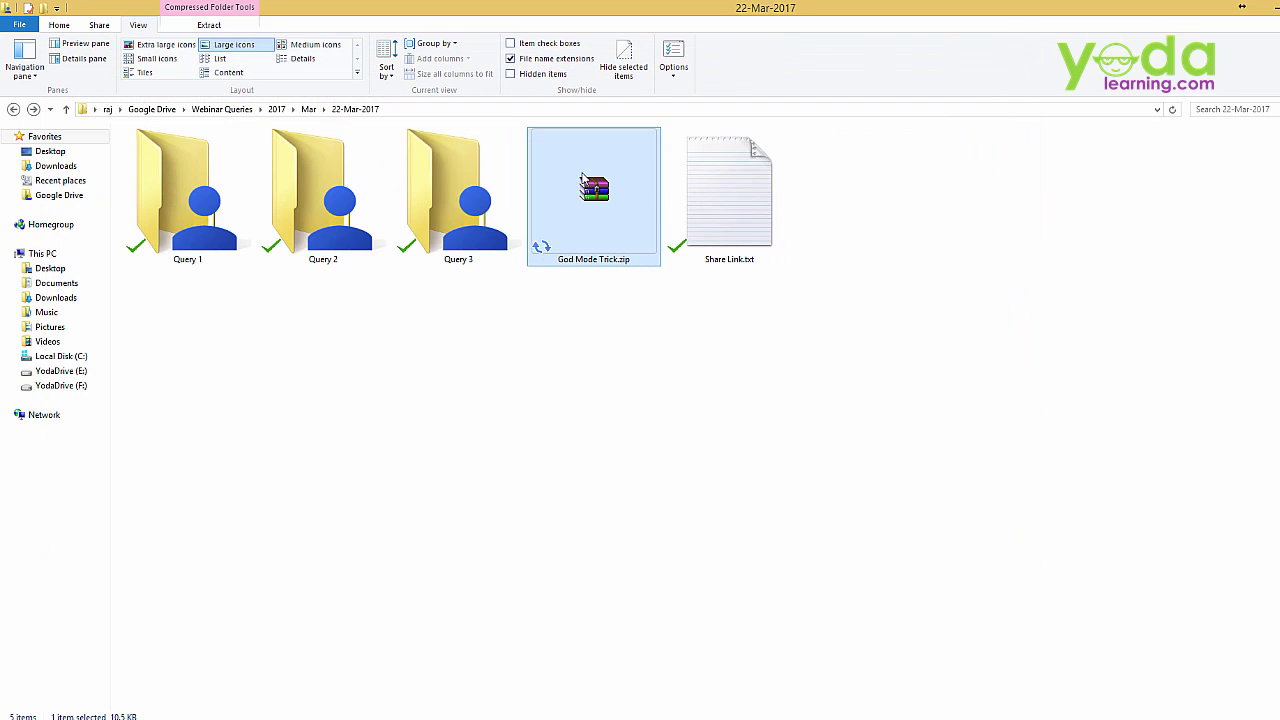
Rename God Mode Trick.zip to God Mode Trick.xlsx and confirm the extension-change warning
{"action": "mouse_move", "coordinate": [583, 219]}
{"action": "key", "text": "F2"}
{"action": "key", "text": "End"}
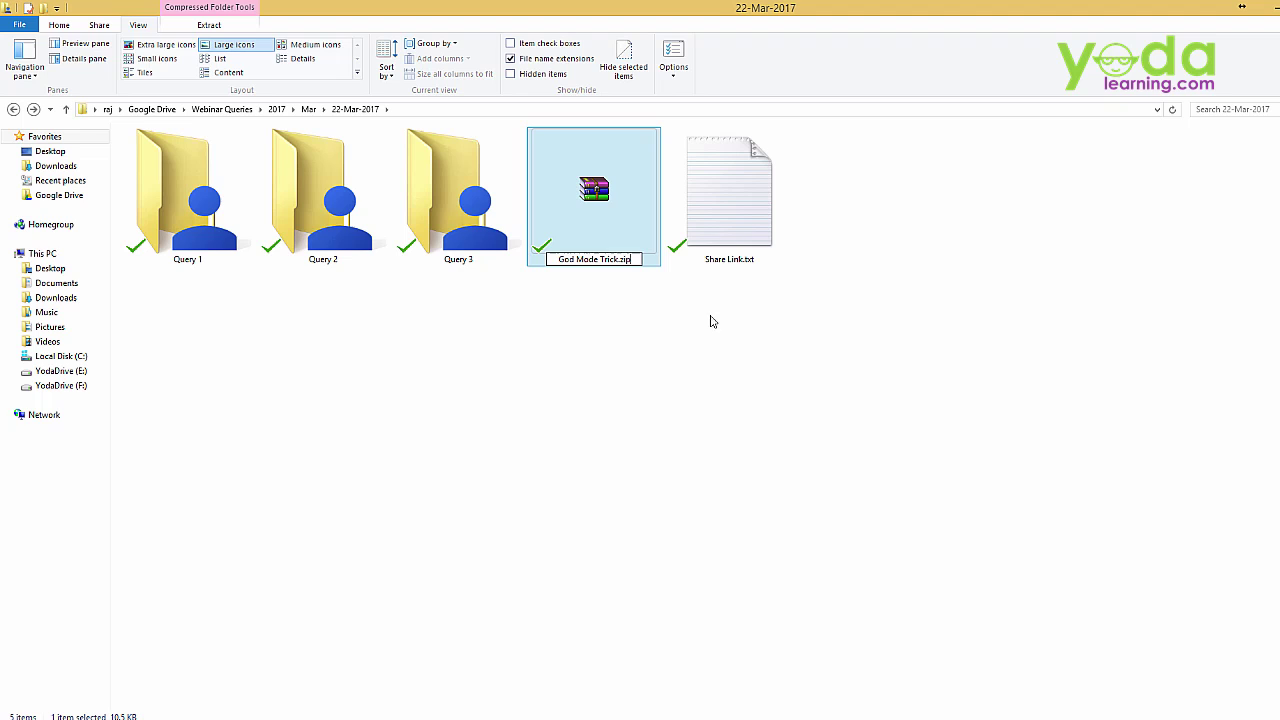
{"action": "key", "text": "BackSpace"}
{"action": "key", "text": "BackSpace"}
{"action": "key", "text": "BackSpace"}
{"action": "type", "text": "xlsx"}
{"action": "key", "text": "Return"}
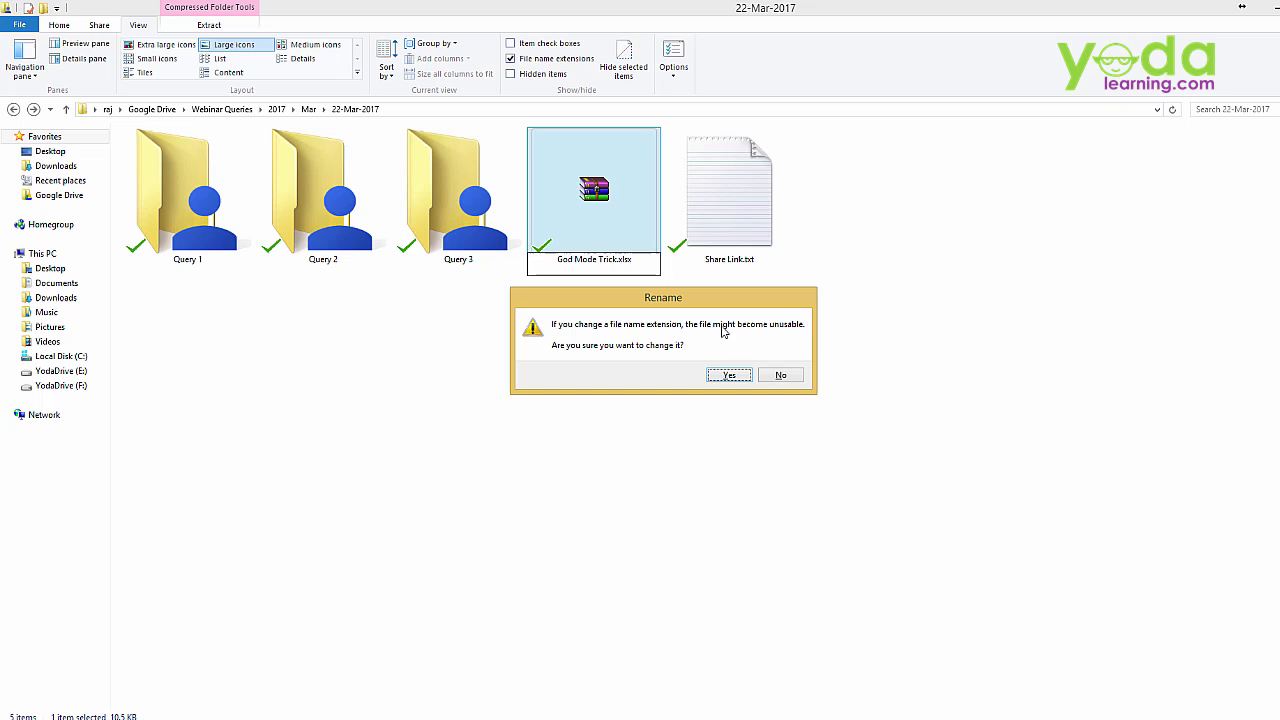
{"action": "left_click", "coordinate": [740, 381]}
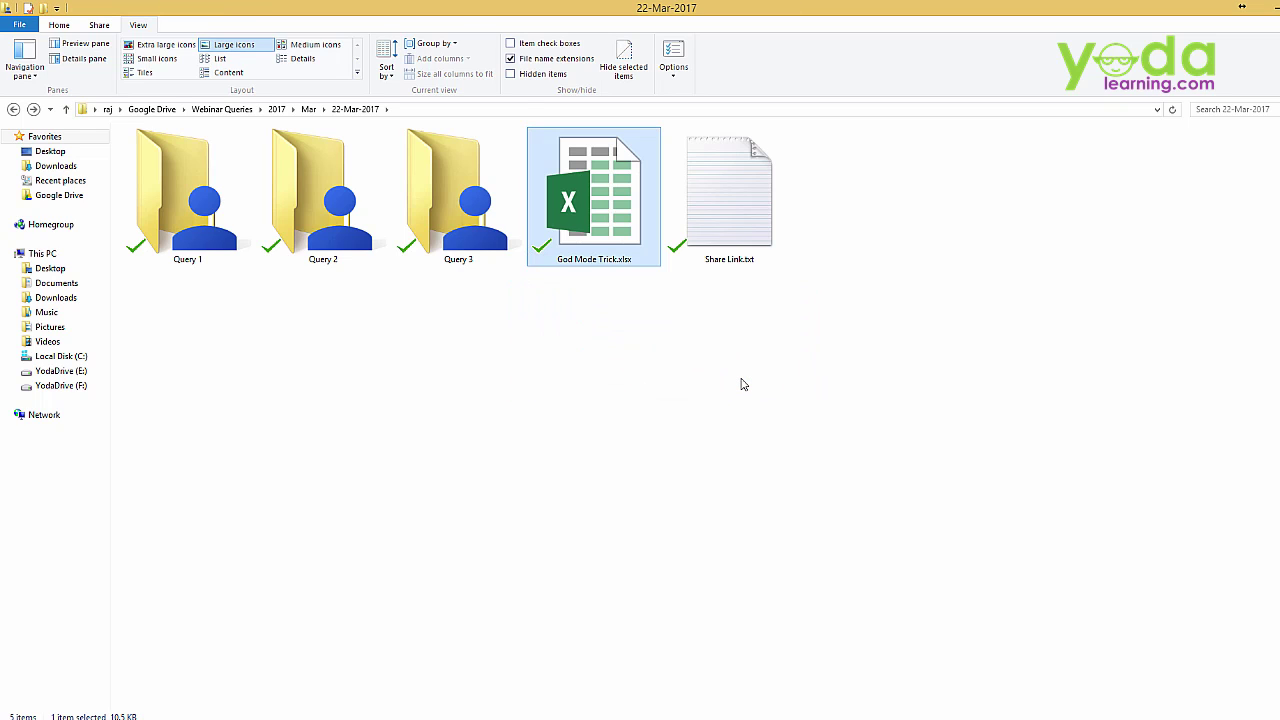
Open God Mode Trick.xlsx, check the Review tab offers Protect Sheet, and select cell A1
{"action": "double_click", "coordinate": [632, 205]}
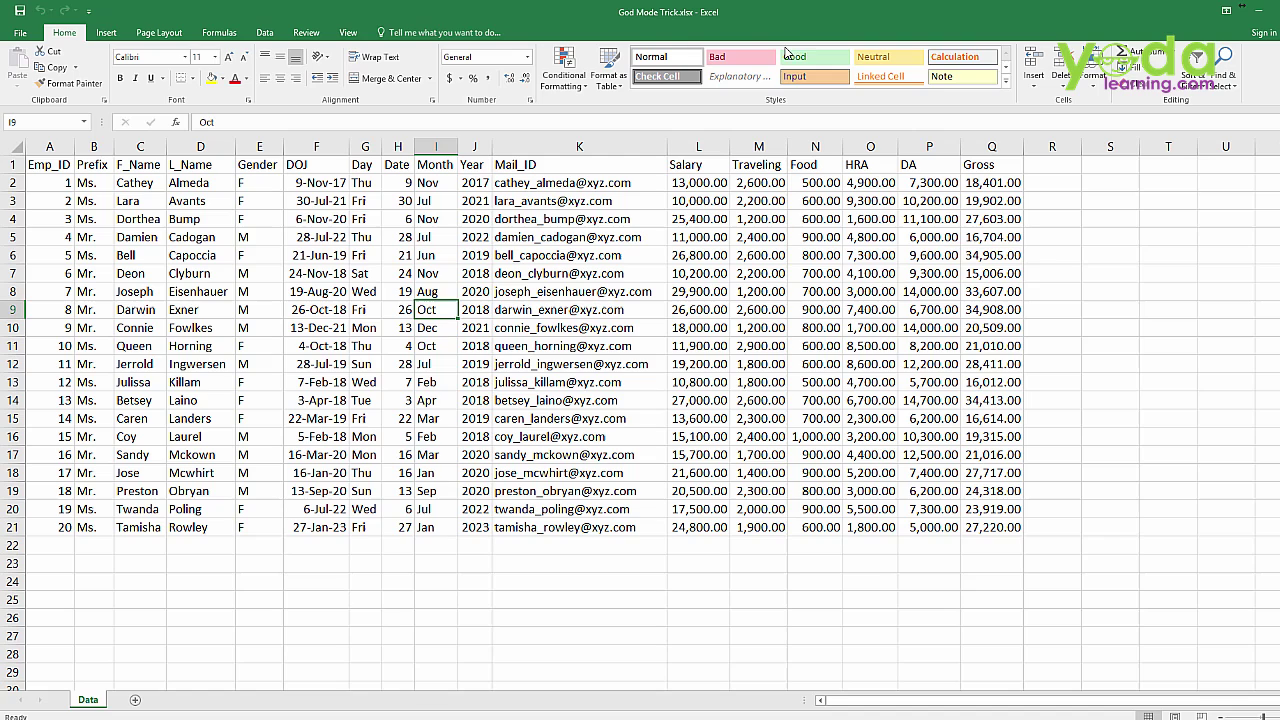
{"action": "left_click", "coordinate": [306, 33]}
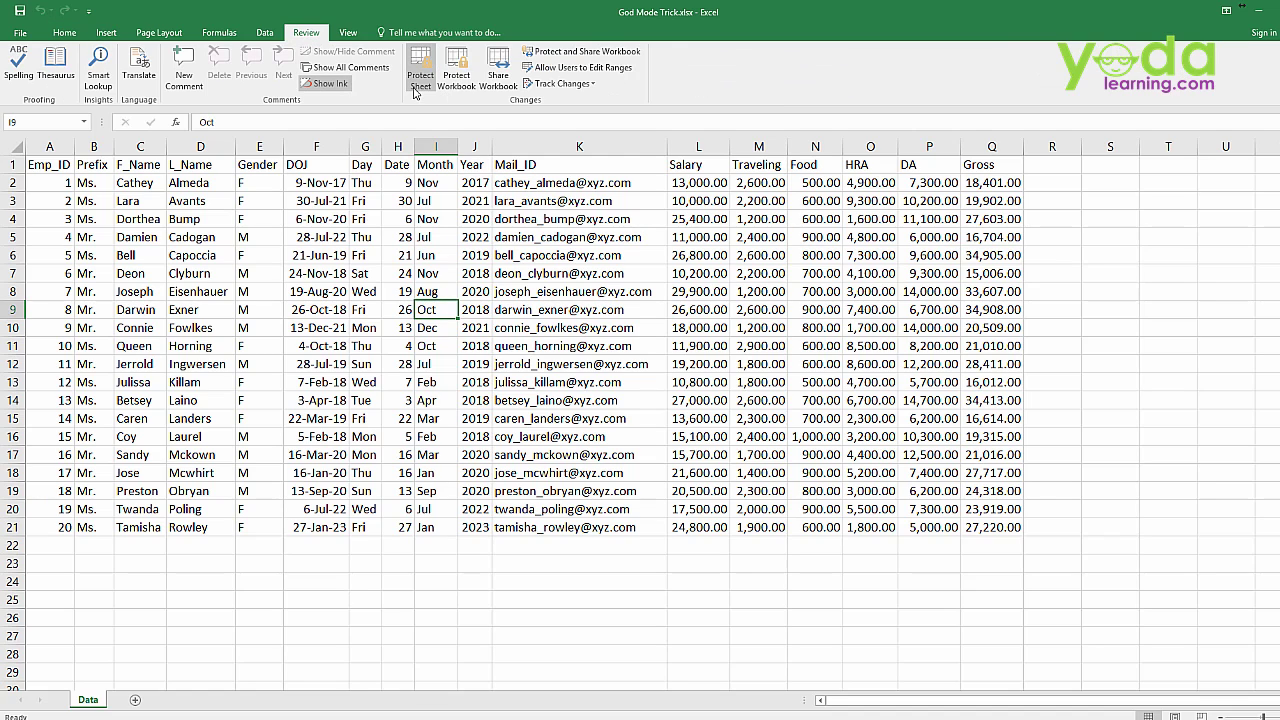
{"action": "left_click", "coordinate": [40, 167]}
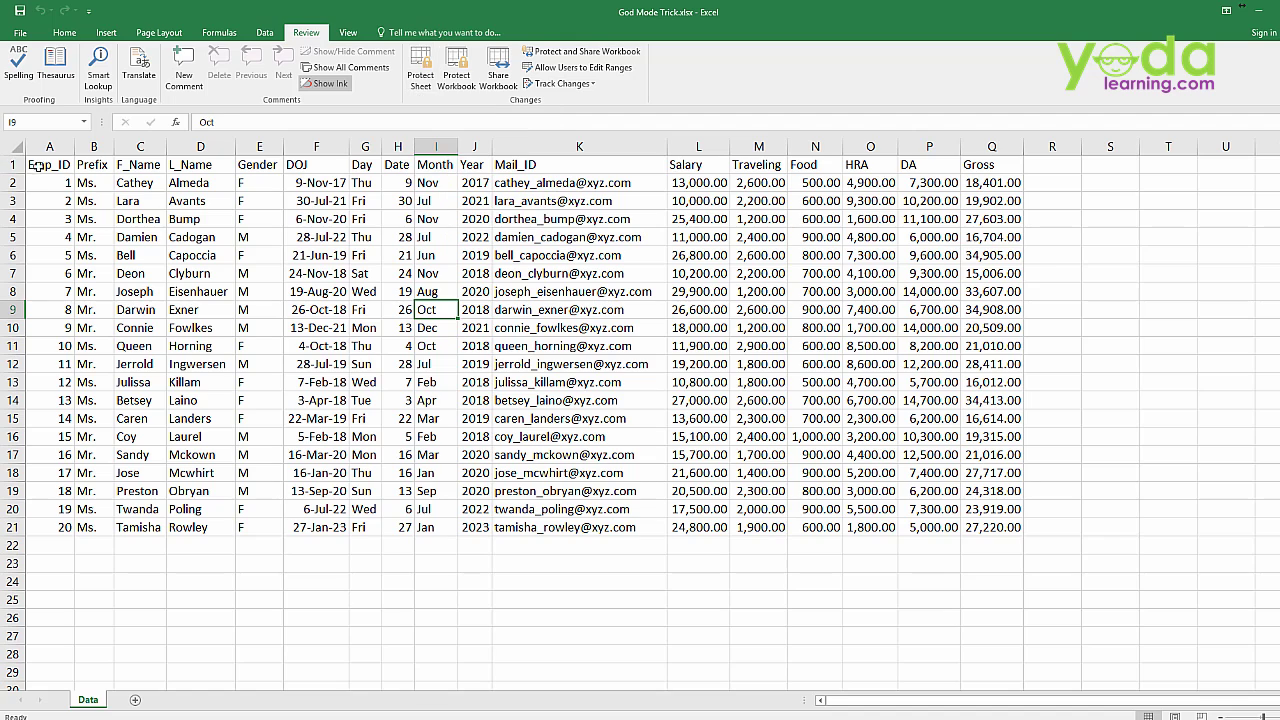